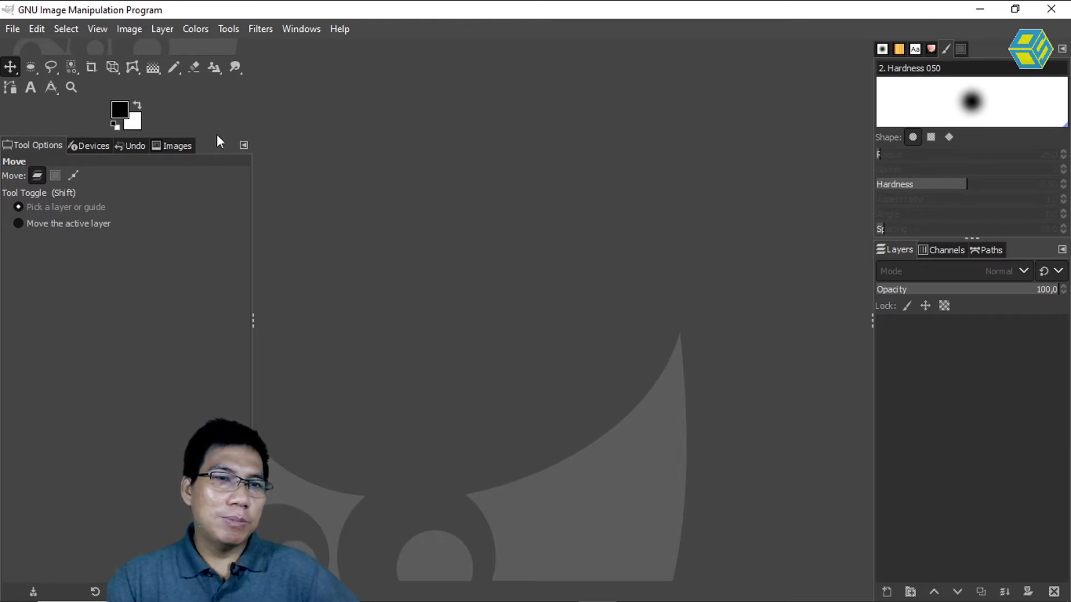
left_click(13, 29)
left_click(43, 87)
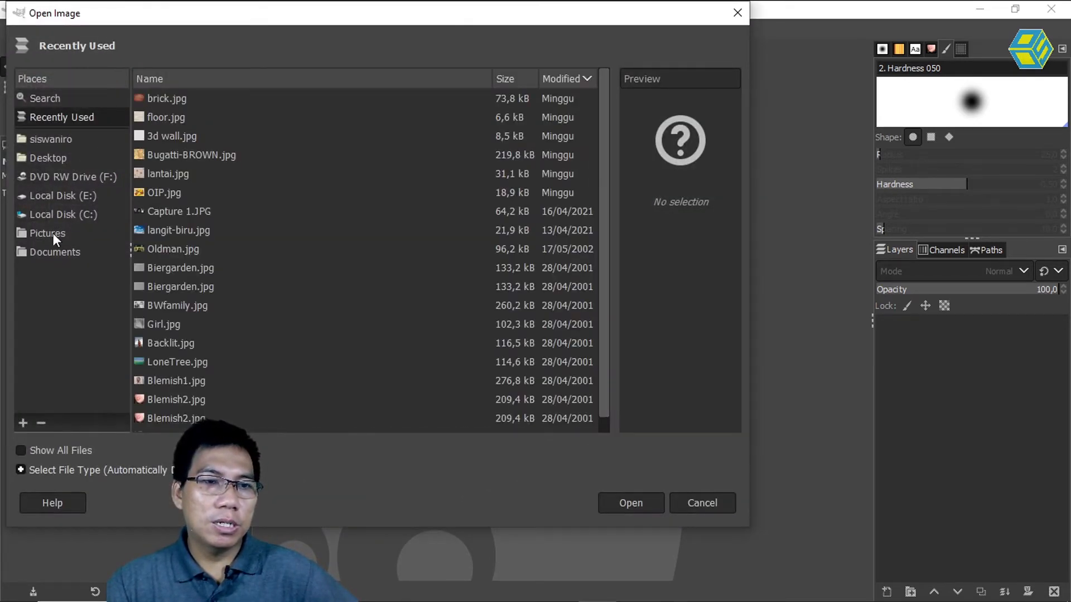
left_click(716, 501)
Step: Open the recently used Blemish1.jpg and keep its embedded Adobe RGB (1998) color profile
left_click(12, 29)
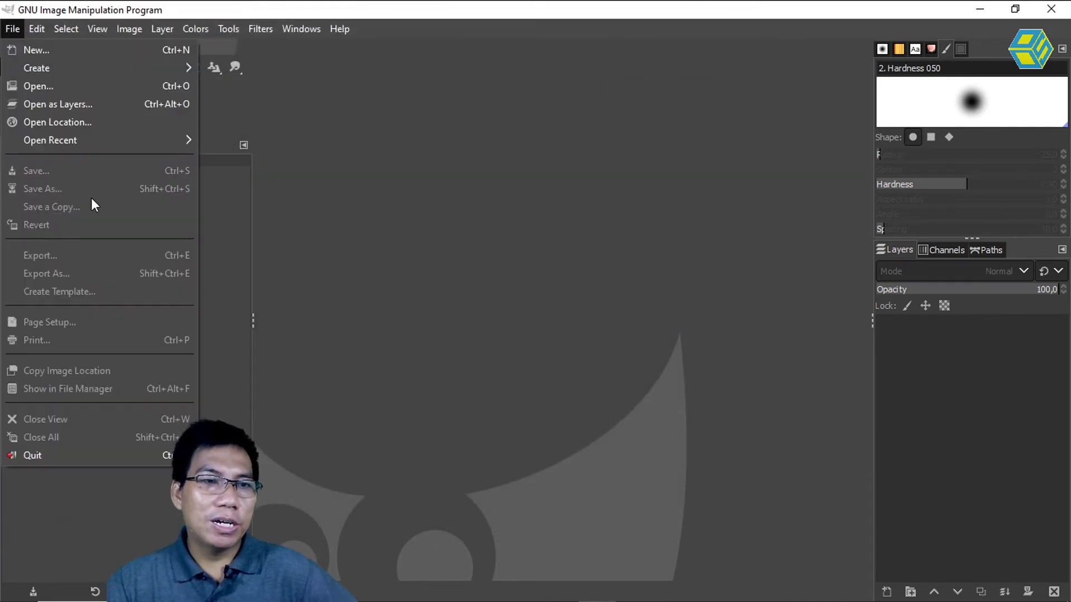
mouse_move(102, 143)
left_click(269, 169)
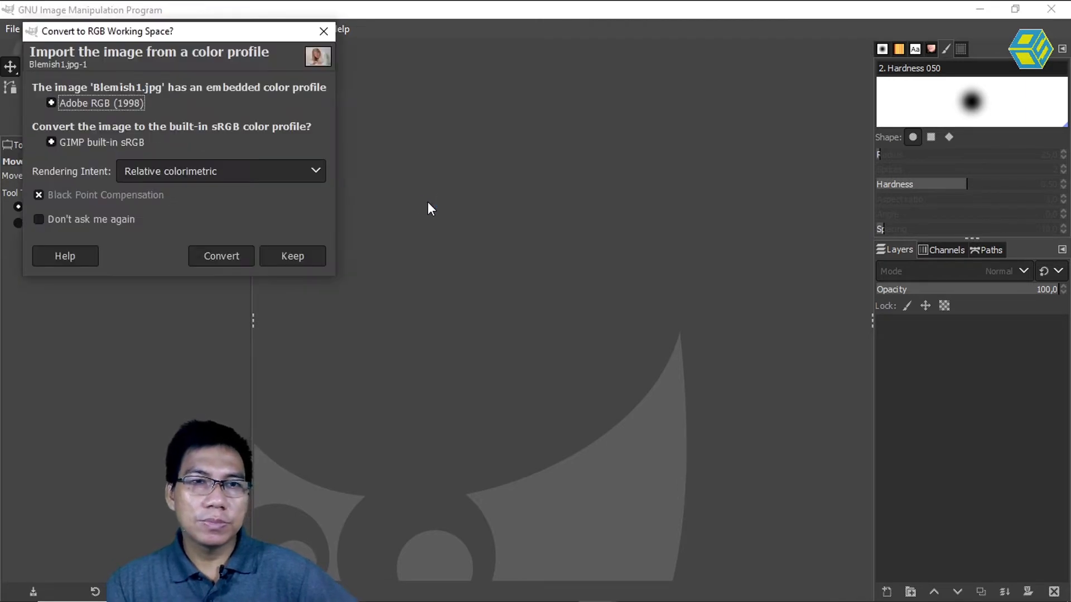
left_click(301, 255)
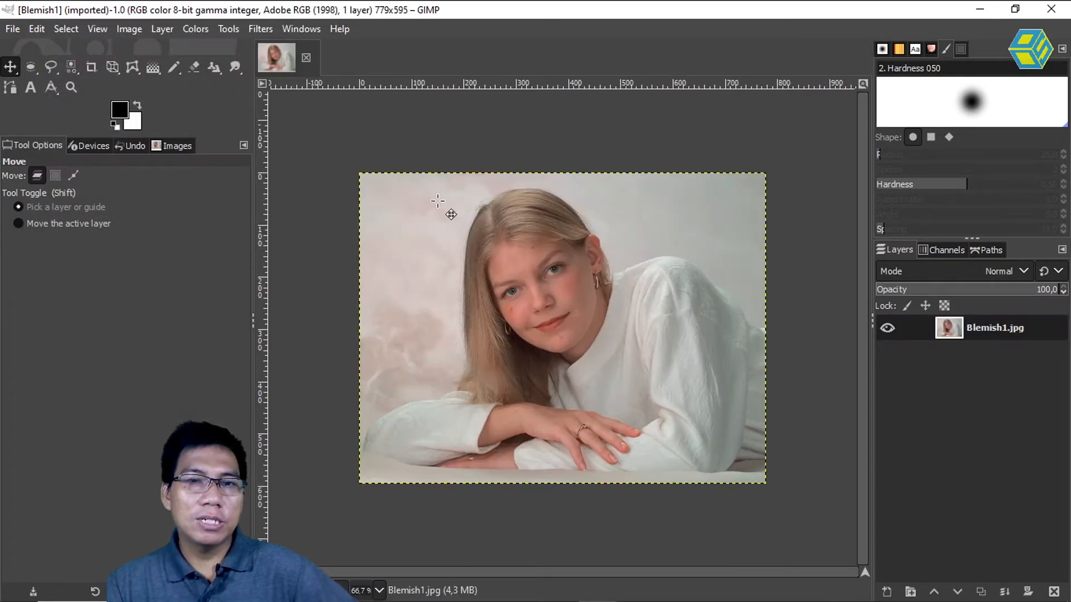
Step: Open the recently used Blemish2.jpg and keep its embedded ColorMatch RGB color profile
left_click(12, 29)
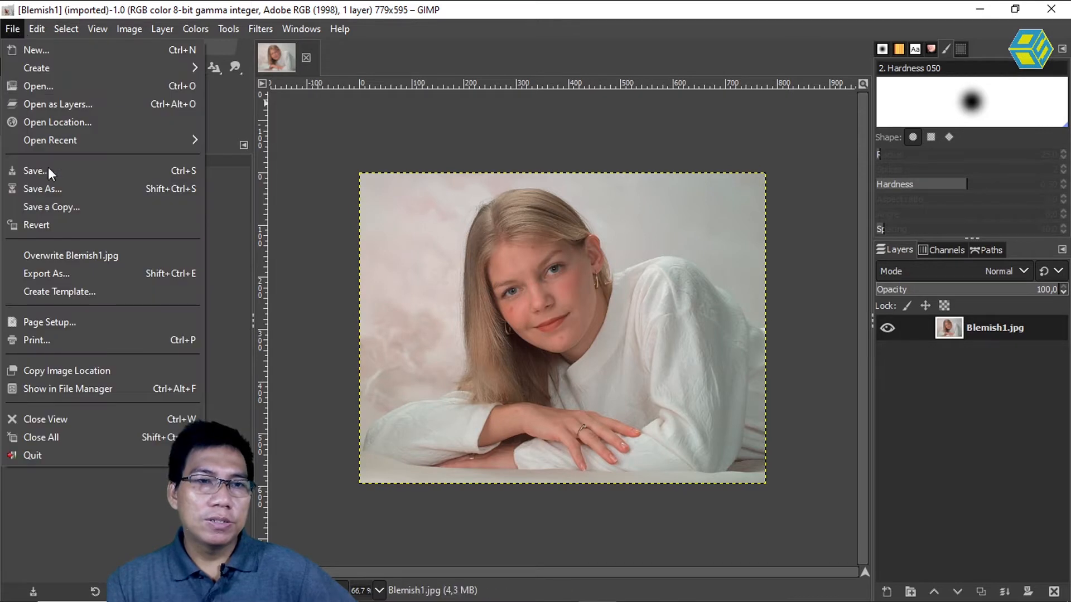
mouse_move(81, 147)
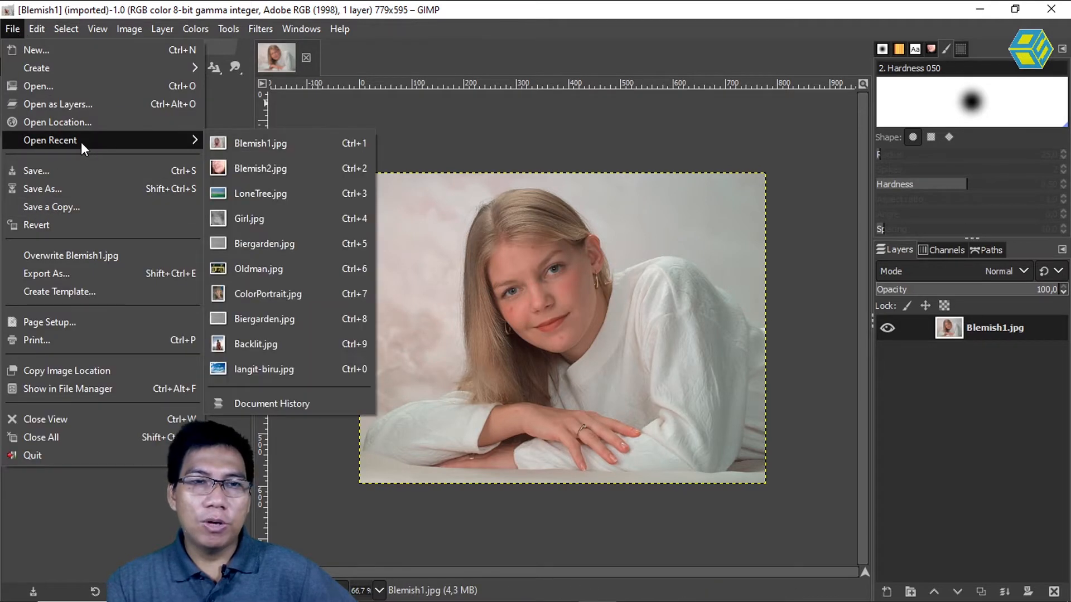
left_click(252, 169)
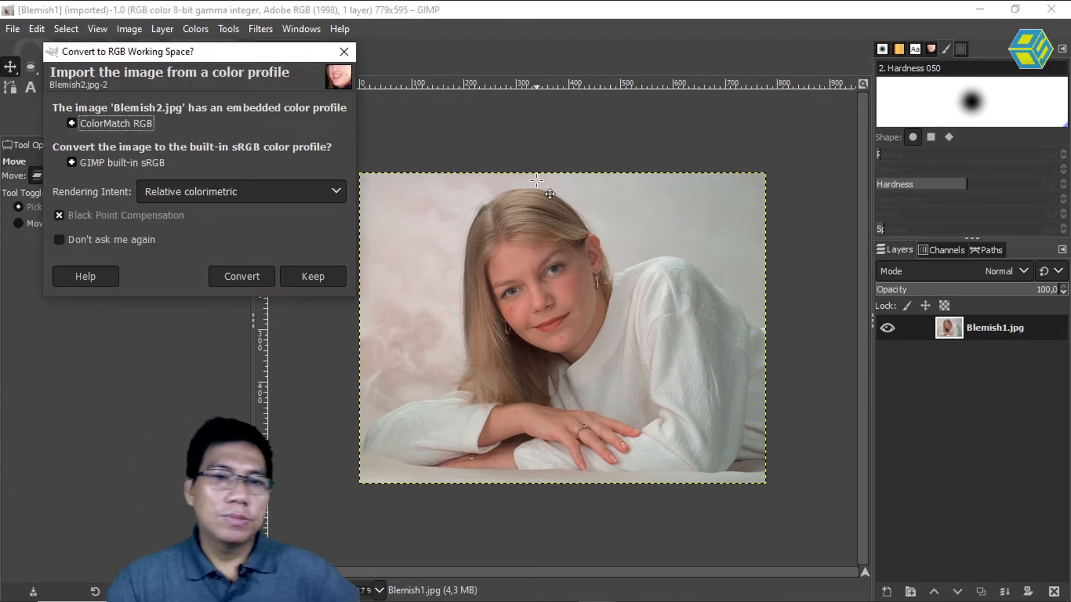
left_click(315, 276)
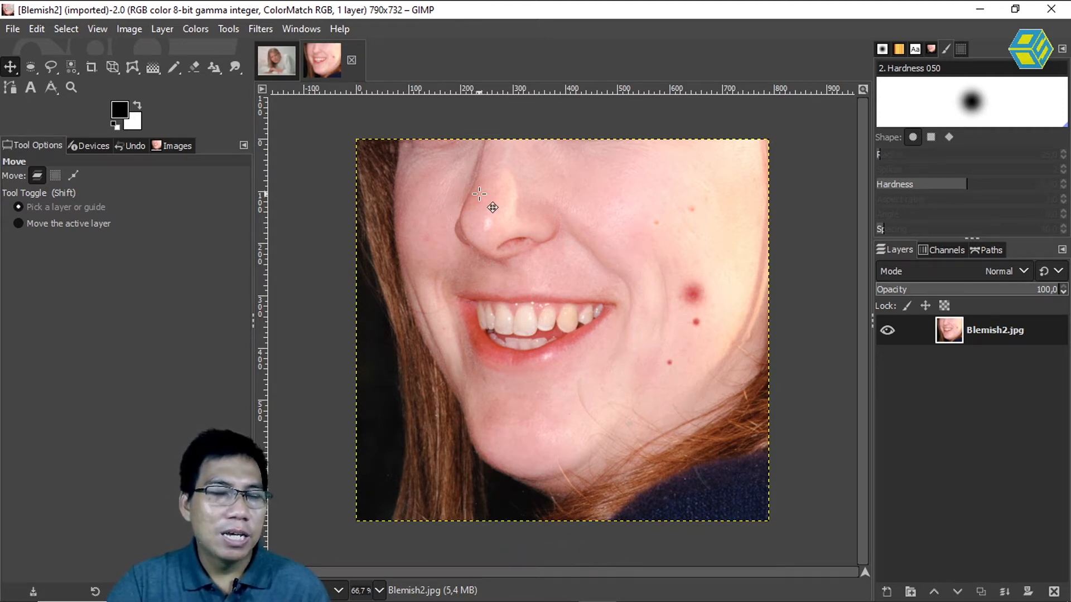
Step: Activate the Clone tool for retouching the cheek in Blemish2.jpg
right_click(217, 69)
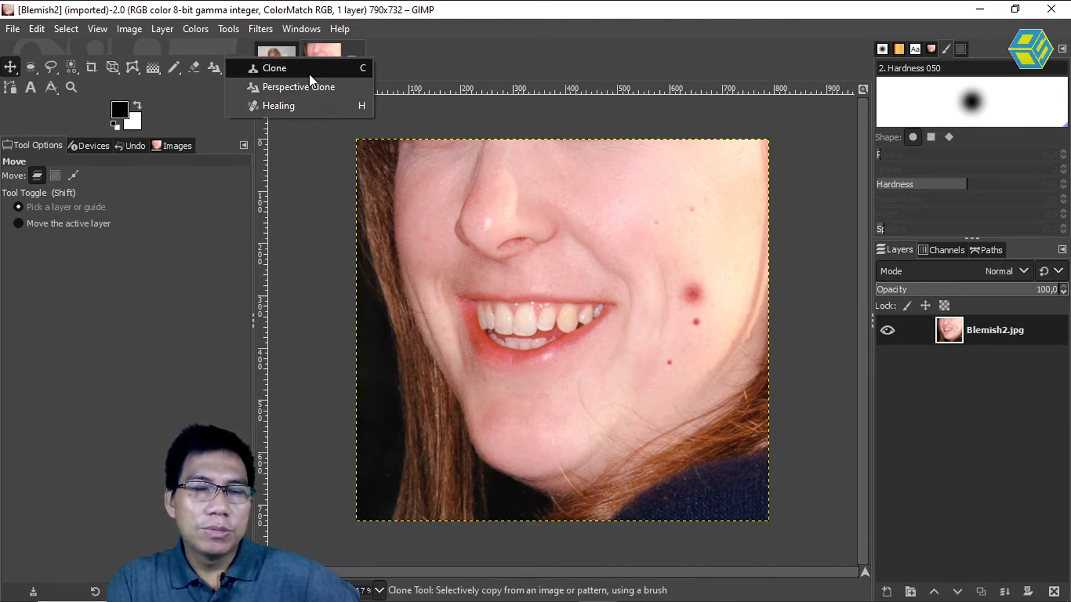
left_click(262, 69)
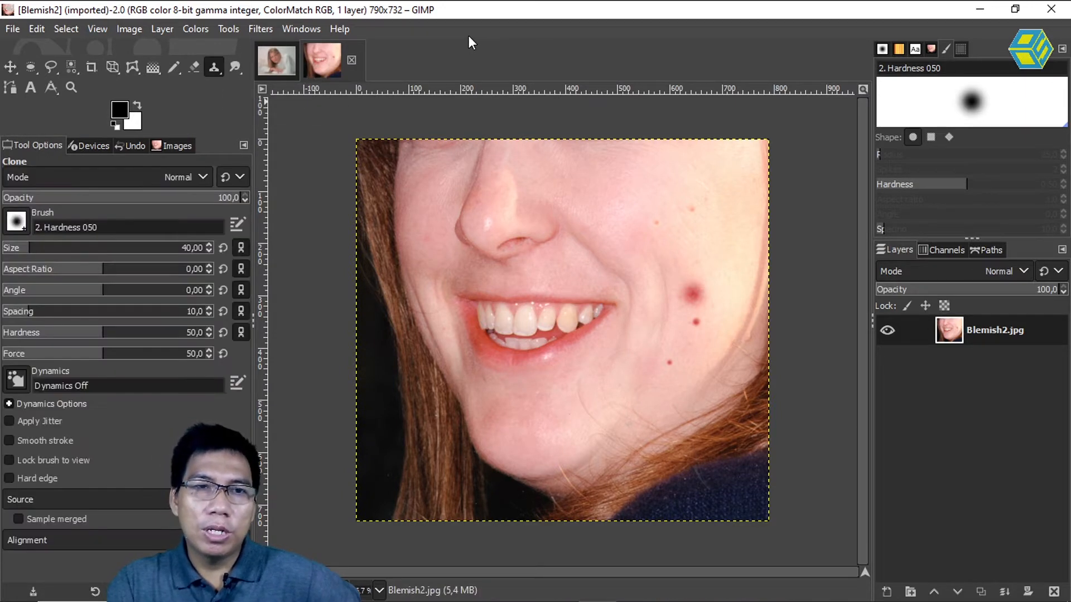
left_click(215, 67)
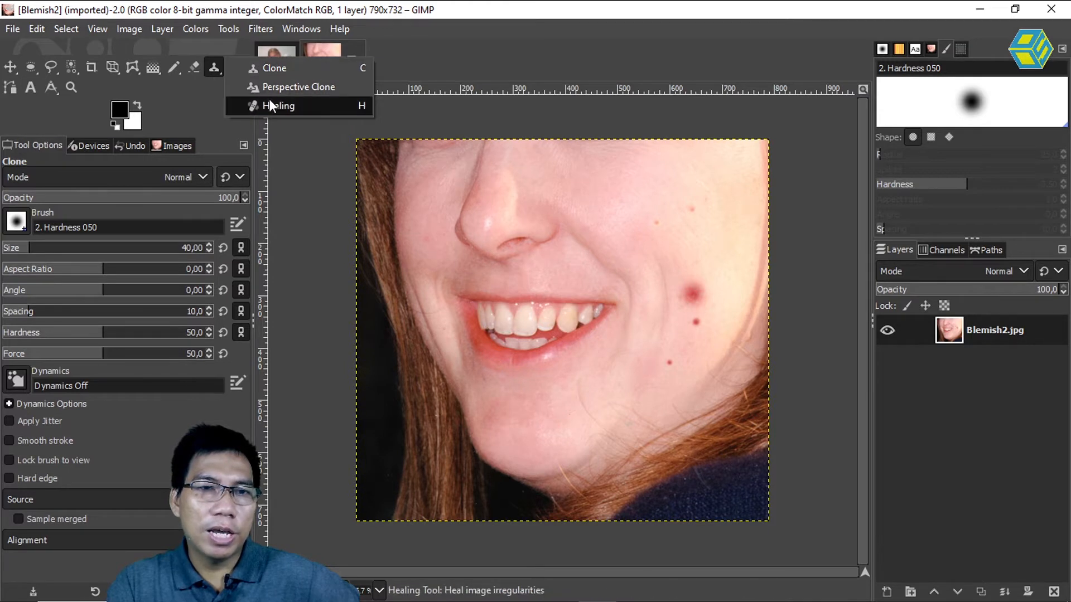
left_click(505, 59)
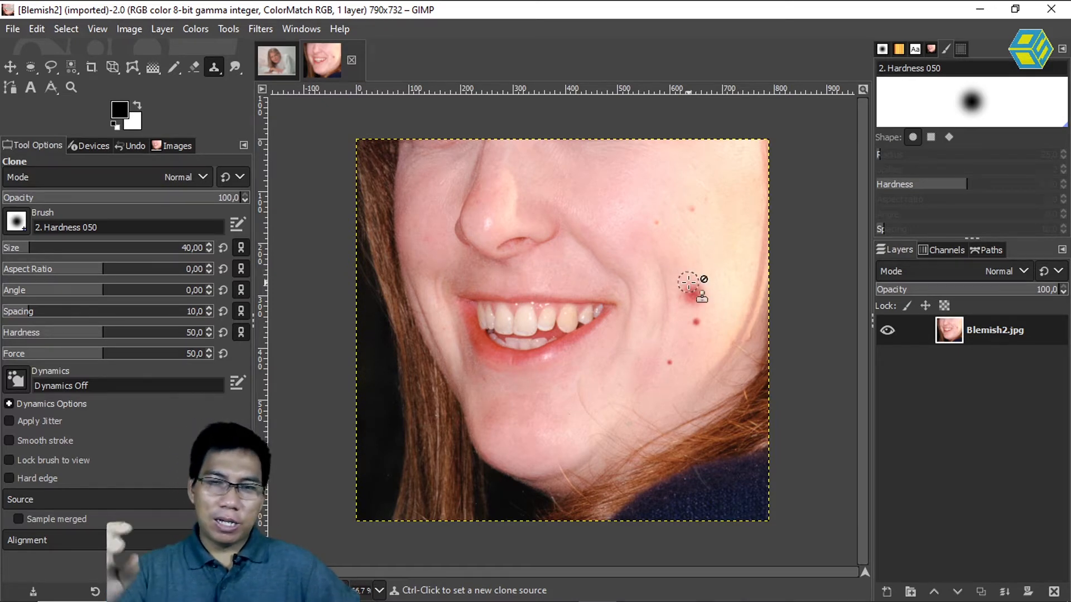
key("minus")
key("plus")
key("plus")
key("plus")
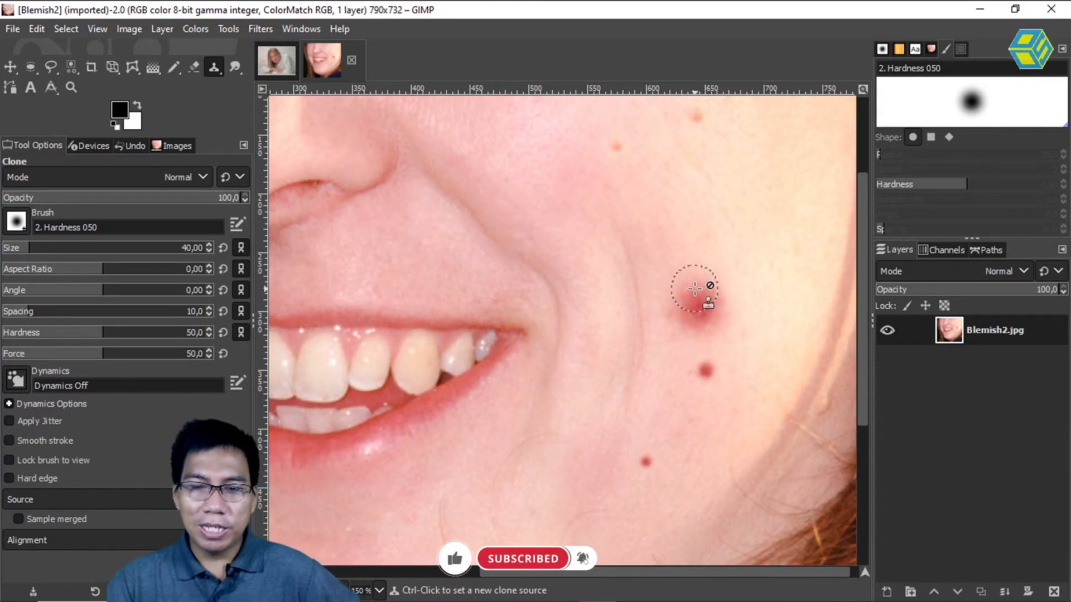
key("minus")
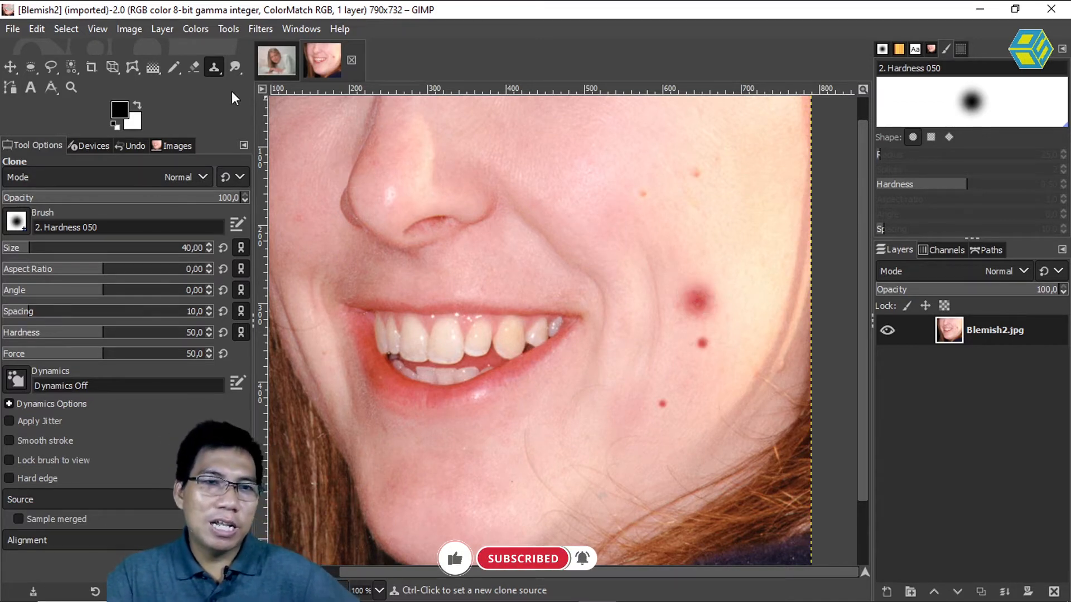
left_click(214, 67)
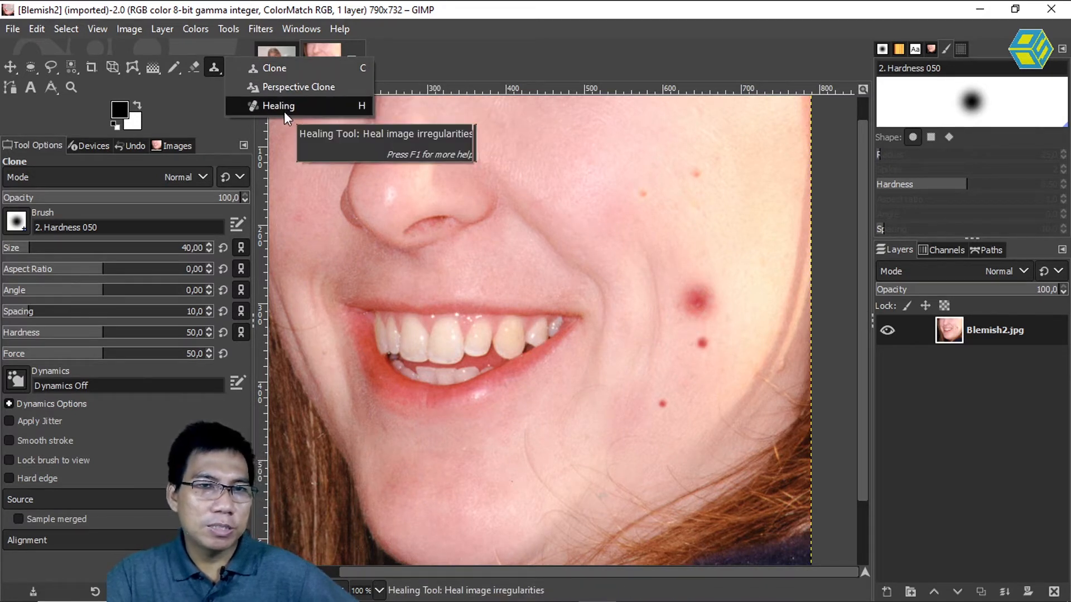
left_click(292, 69)
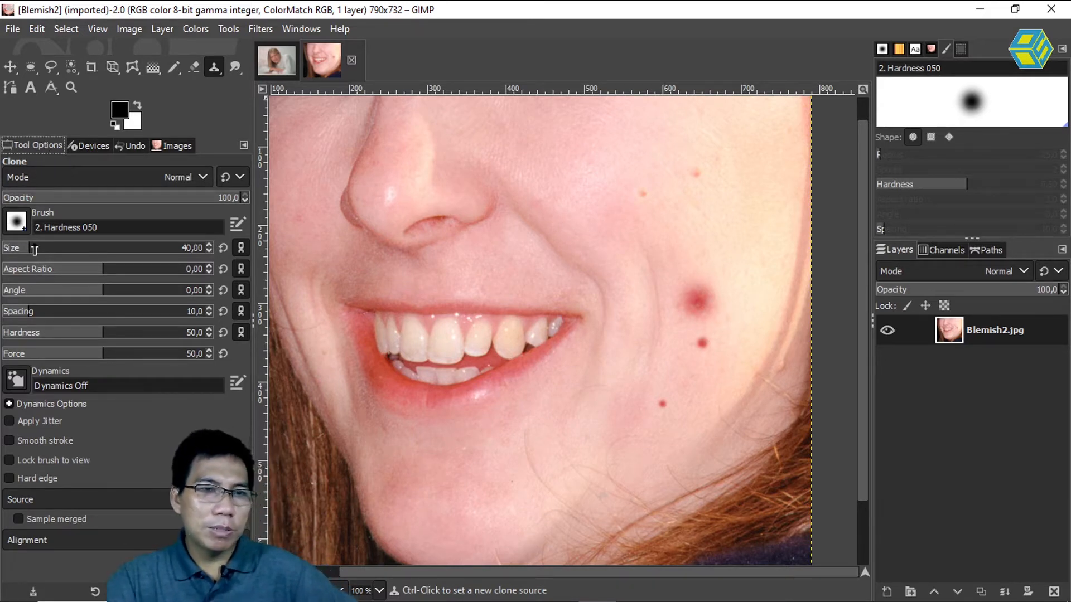
Step: Try brush sizes of 27, 23 and 78 for the Clone tool
mouse_move(28, 248)
left_mouse_down()
mouse_move(43, 250)
mouse_move(23, 248)
left_mouse_up()
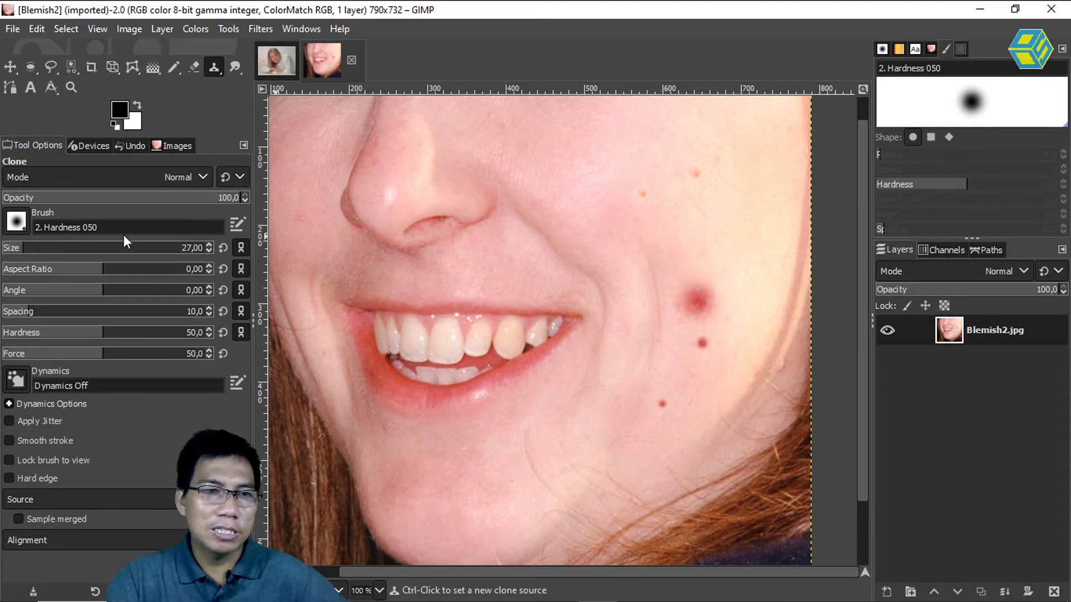
mouse_move(23, 251)
left_mouse_down()
mouse_move(77, 253)
mouse_move(21, 246)
left_mouse_up()
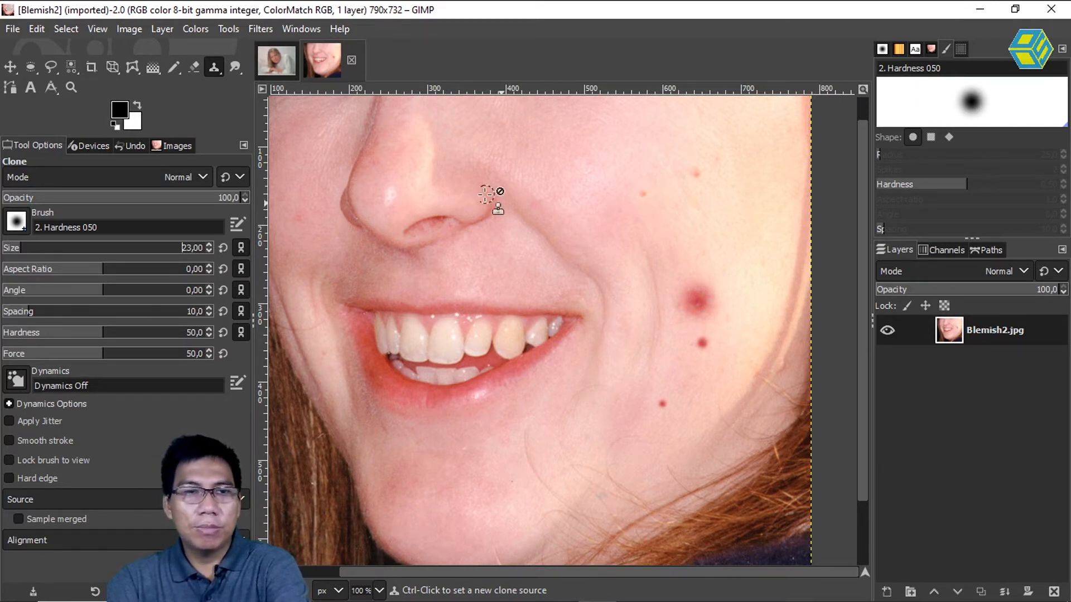
left_click(45, 249)
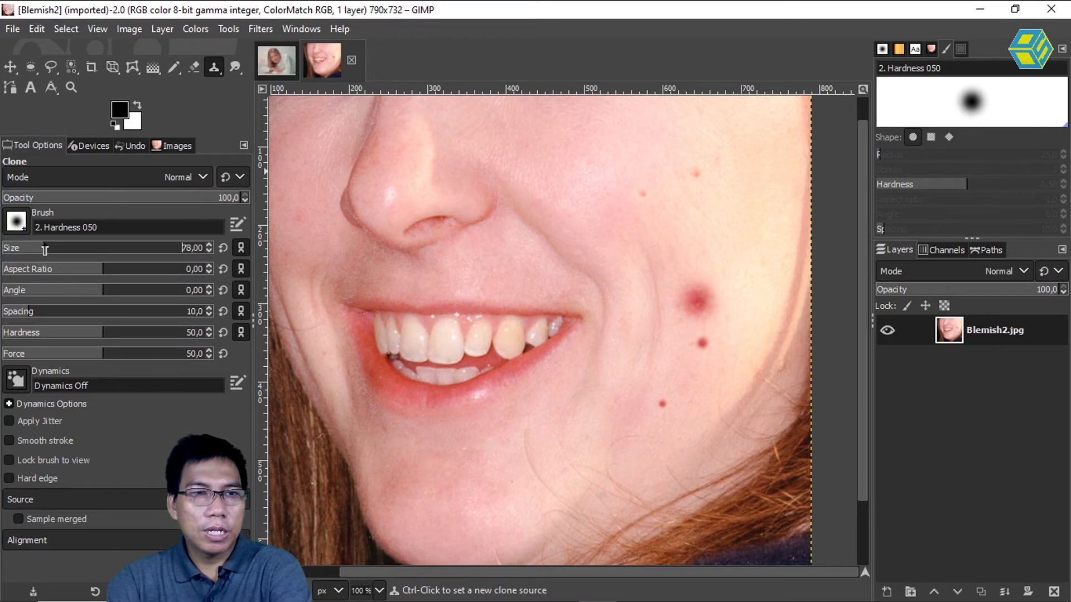
Step: Set the Clone brush size to 32
left_click(638, 205)
key("bracketleft")
key("bracketleft")
key("bracketleft")
key("bracketleft")
key("bracketleft")
key("bracketleft")
key("bracketleft")
key("bracketleft")
key("bracketleft")
key("bracketleft")
key("bracketleft")
key("bracketleft")
key("bracketleft")
key("bracketleft")
key("bracketright")
key("bracketright")
key("bracketright")
key("bracketright")
key("bracketright")
key("bracketright")
key("bracketright")
key("bracketright")
key("bracketright")
key("bracketright")
key("bracketright")
key("bracketright")
key("bracketright")
key("bracketright")
key("bracketright")
key("bracketright")
key("bracketright")
key("bracketright")
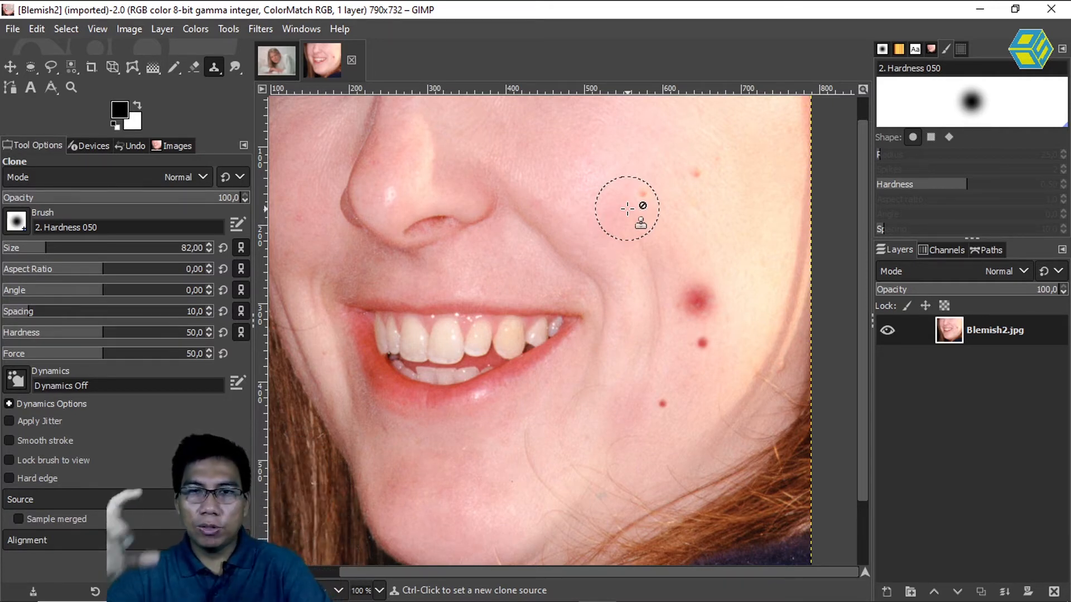
key("bracketright")
key("bracketright")
key("bracketright")
key("bracketright")
key("bracketright")
key("bracketright")
key("bracketright")
key("bracketright")
key("bracketright")
key("bracketright")
key("bracketright")
key("bracketright")
key("bracketright")
key("bracketright")
key("bracketright")
key("bracketright")
key("bracketright")
key("bracketleft")
key("bracketleft")
key("bracketleft")
key("bracketleft")
key("bracketleft")
key("bracketleft")
key("bracketleft")
key("bracketleft")
key("bracketleft")
key("bracketleft")
key("bracketleft")
key("bracketleft")
key("bracketleft")
key("bracketleft")
key("bracketleft")
key("bracketleft")
key("bracketleft")
key("bracketleft")
key("bracketleft")
key("bracketleft")
key("bracketleft")
key("bracketleft")
key("bracketleft")
key("bracketleft")
key("bracketleft")
key("bracketleft")
key("bracketleft")
key("bracketleft")
key("bracketleft")
key("bracketleft")
key("bracketleft")
key("bracketleft")
key("bracketleft")
key("bracketleft")
key("bracketleft")
key("bracketleft")
key("bracketleft")
key("bracketleft")
key("bracketleft")
key("bracketleft")
key("bracketleft")
key("bracketleft")
key("bracketleft")
key("bracketleft")
key("bracketleft")
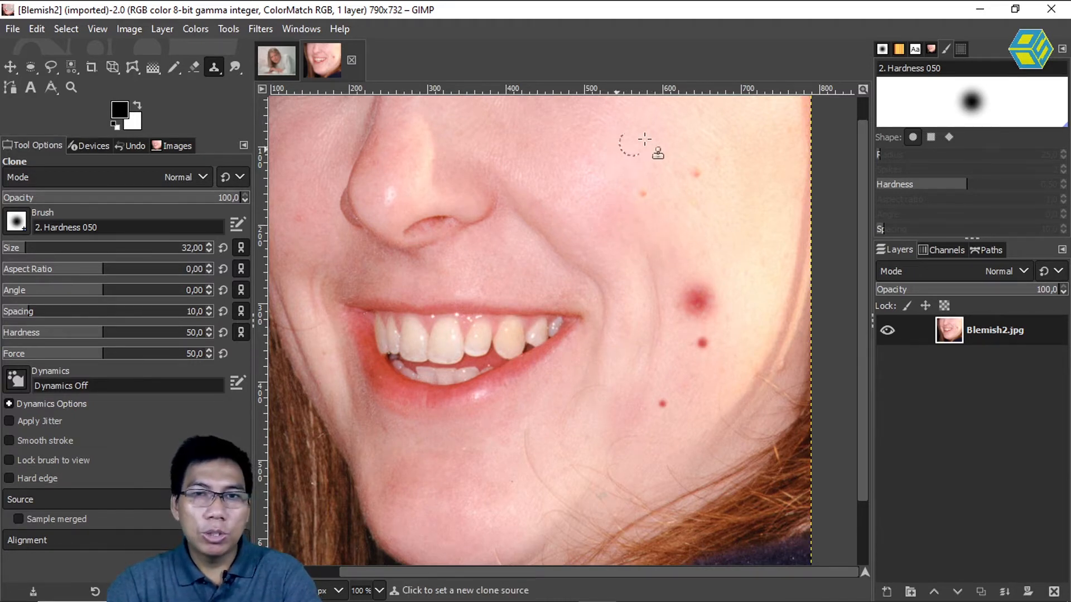
Step: Clone clean skin sampled beside each spot over the four small blemishes on the cheek, leaving the large red one
left_click(655, 221, "ctrl")
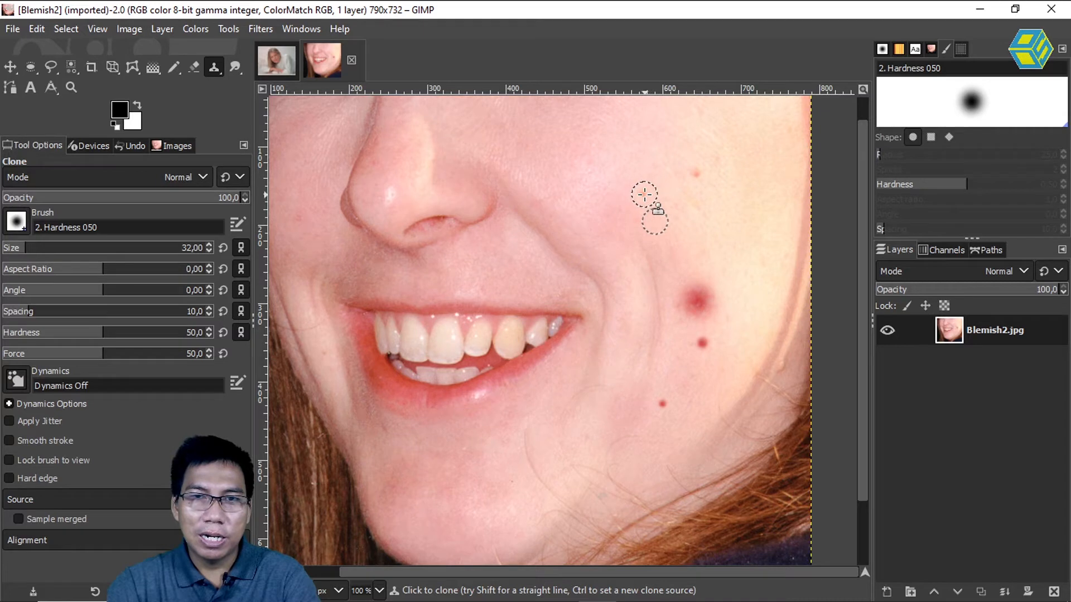
left_click(645, 193)
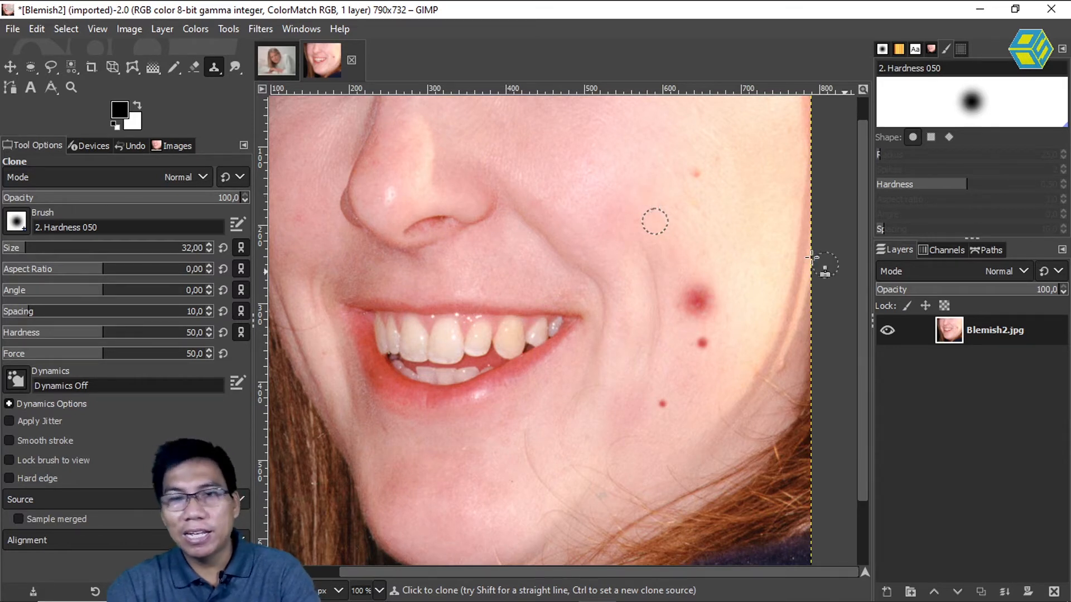
left_click(704, 201, "ctrl")
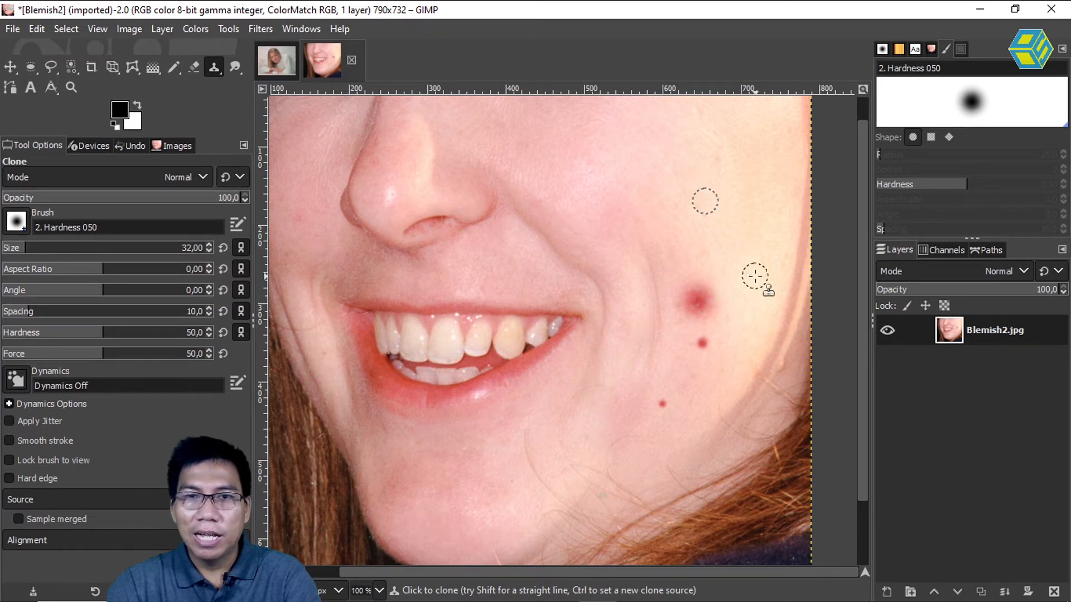
left_click(662, 437, "ctrl")
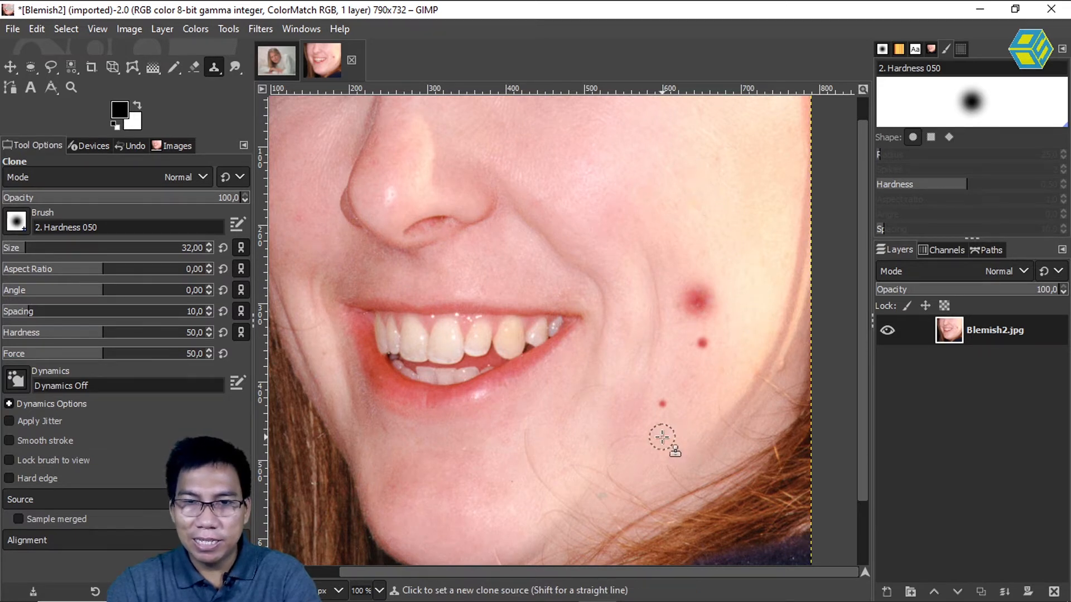
left_click(723, 377, "ctrl")
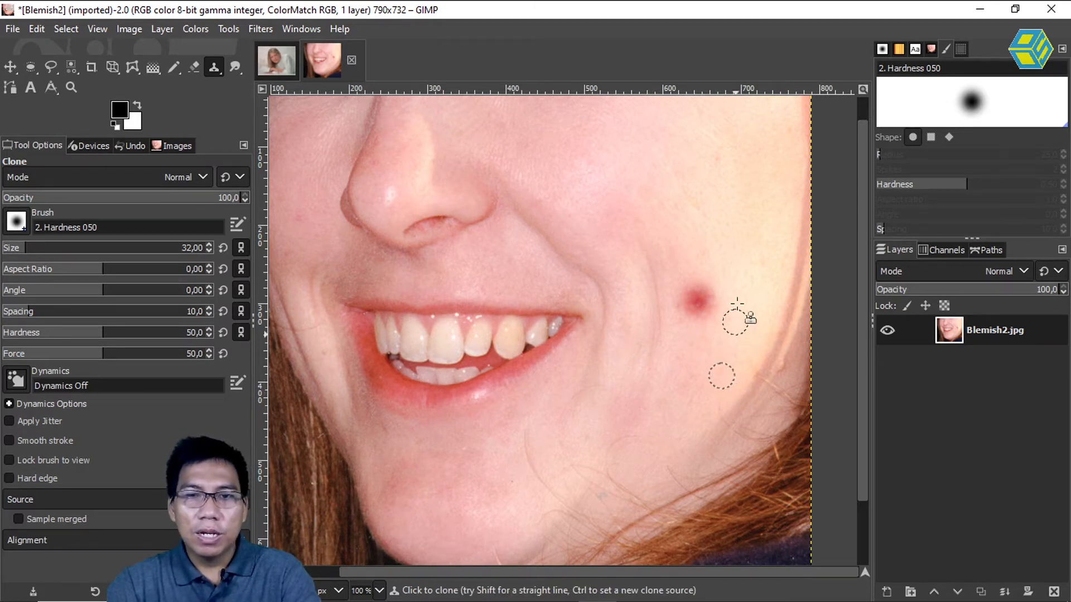
Step: Enlarge the Clone brush to size 48 for the large red blemish on the cheek
key("bracketright")
key("bracketright")
key("bracketright")
key("bracketright")
key("bracketright")
key("bracketright")
key("bracketright")
key("bracketright")
key("bracketright")
key("bracketright")
key("bracketright")
key("bracketright")
key("bracketright")
key("bracketright")
key("bracketright")
key("bracketright")
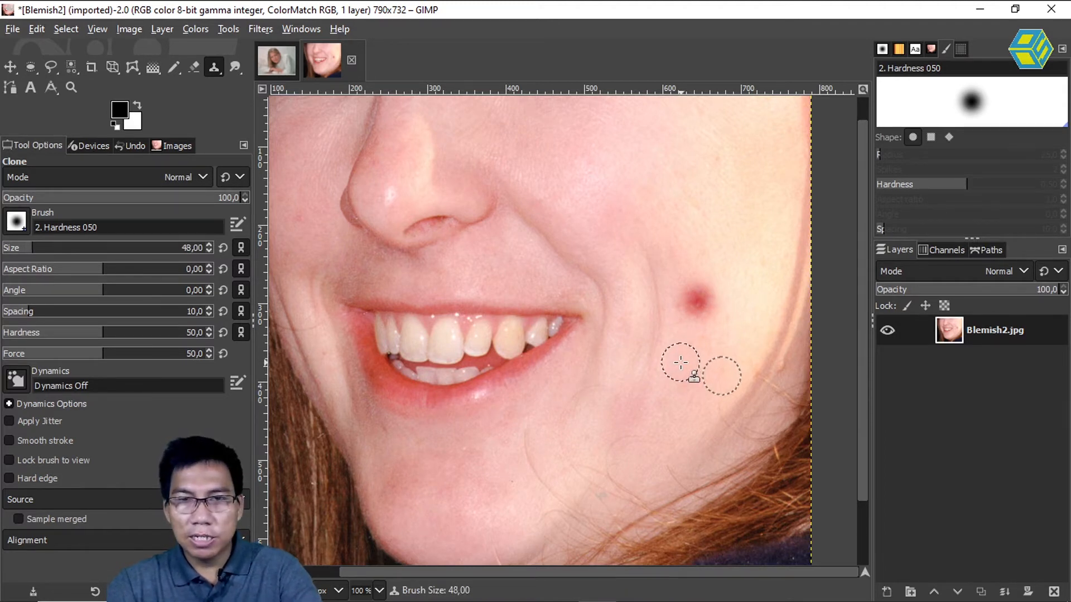
Step: Enlarge the Clone brush to size 76 and clone the sampled skin over the large red blemish on the cheek
key("bracketright")
key("bracketright")
key("bracketright")
key("bracketright")
key("bracketright")
key("bracketright")
key("bracketright")
key("bracketright")
key("bracketright")
key("bracketright")
key("bracketright")
key("bracketright")
key("bracketright")
key("bracketright")
key("bracketright")
key("bracketright")
key("bracketright")
key("bracketright")
key("bracketright")
key("bracketright")
key("bracketright")
key("bracketright")
key("bracketright")
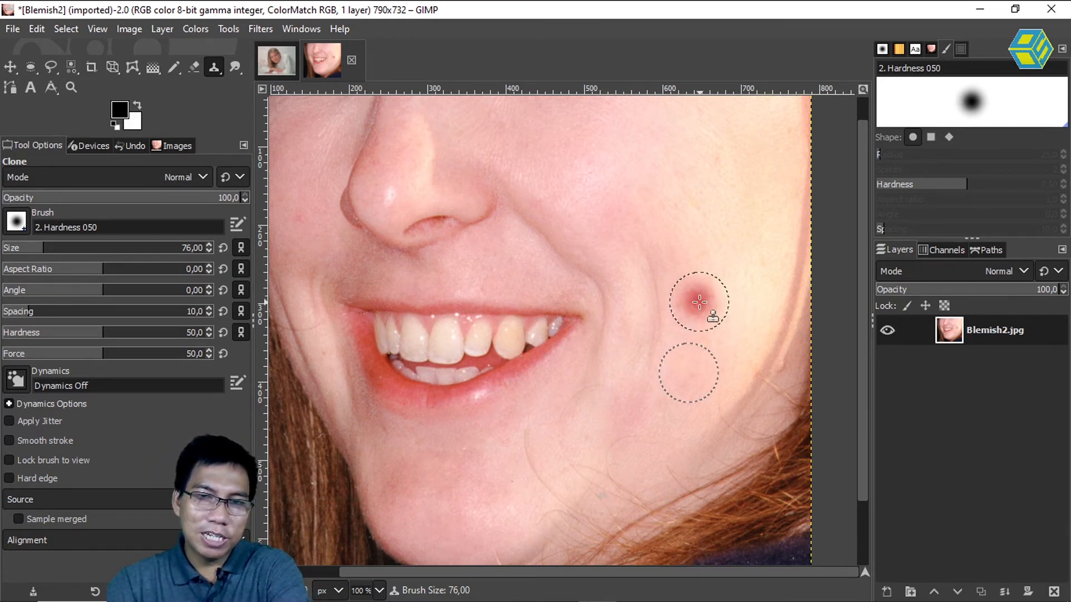
left_click(698, 305)
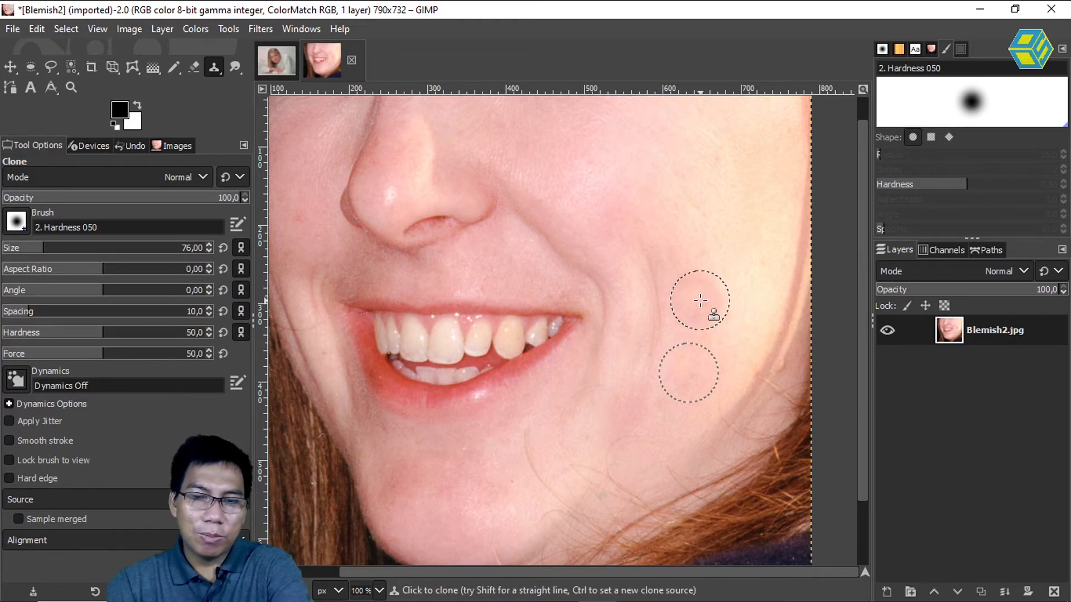
Step: Set the Clone brush size to 89 and its hardness to 0
key("bracketright")
key("bracketright")
key("bracketright")
key("bracketright")
key("bracketright")
key("bracketright")
key("bracketright")
key("bracketright")
key("bracketright")
key("bracketright")
key("bracketright")
key("bracketright")
key("bracketright")
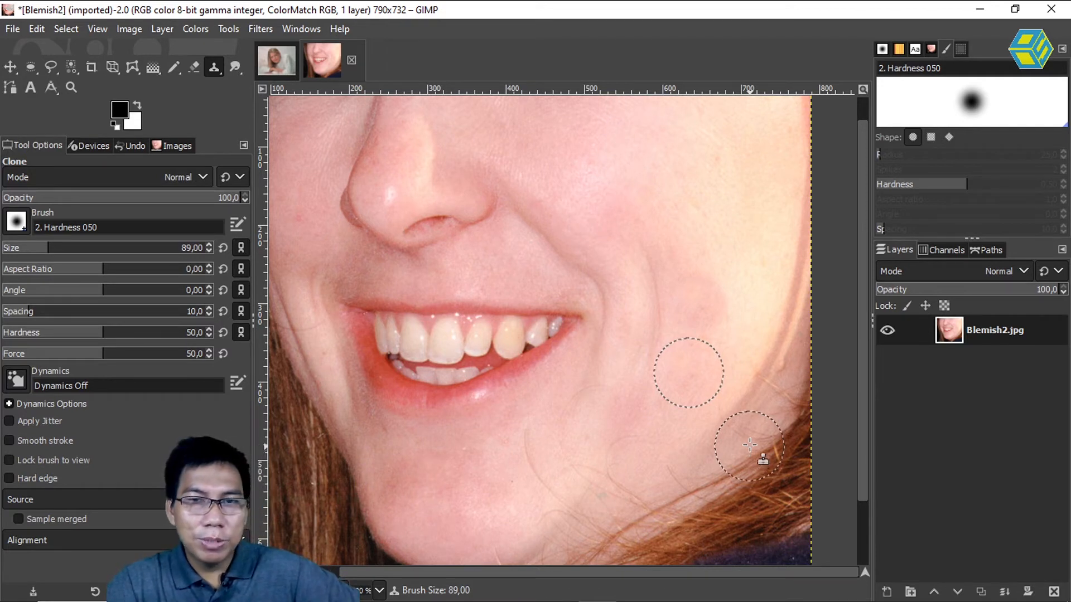
left_click_drag(98, 333, 4, 333)
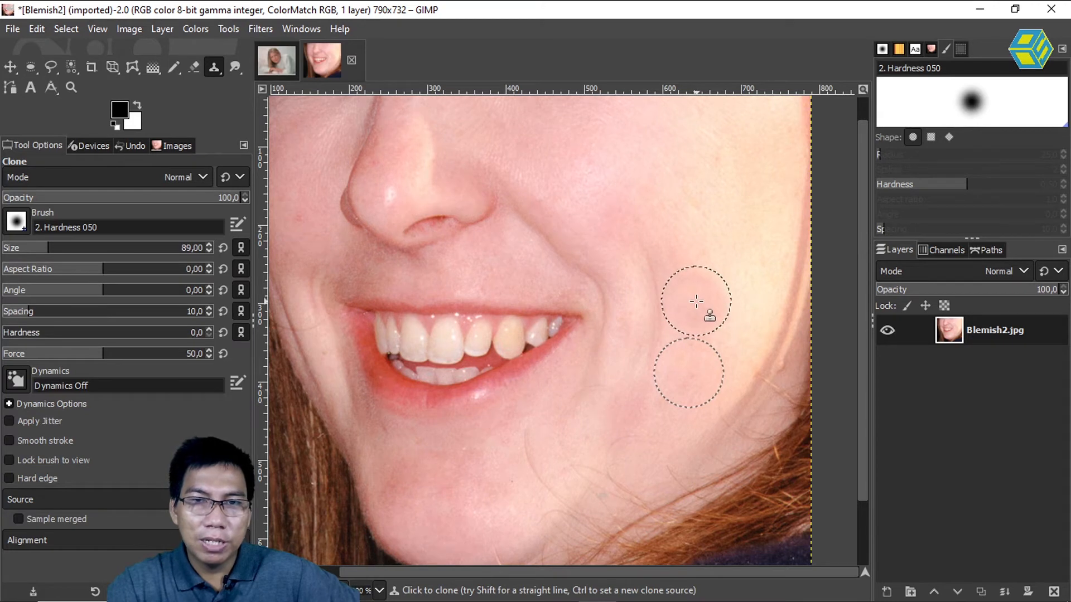
Step: Clone skin sampled from the cheek above the large blemish over the blemish area with the soft brush
key("ctrl")
left_click(707, 213, "ctrl")
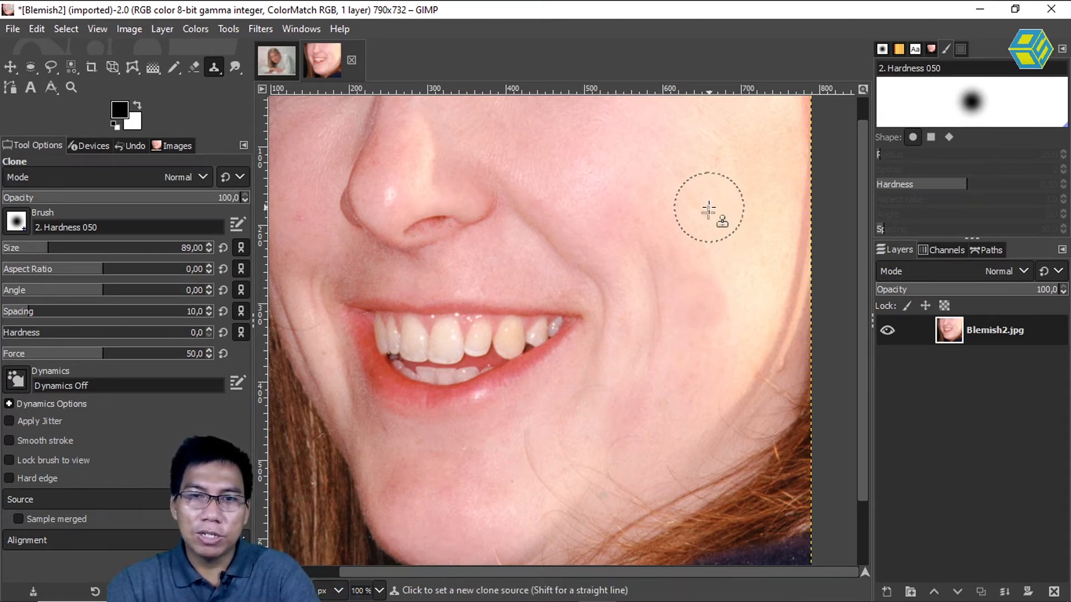
left_click(693, 302)
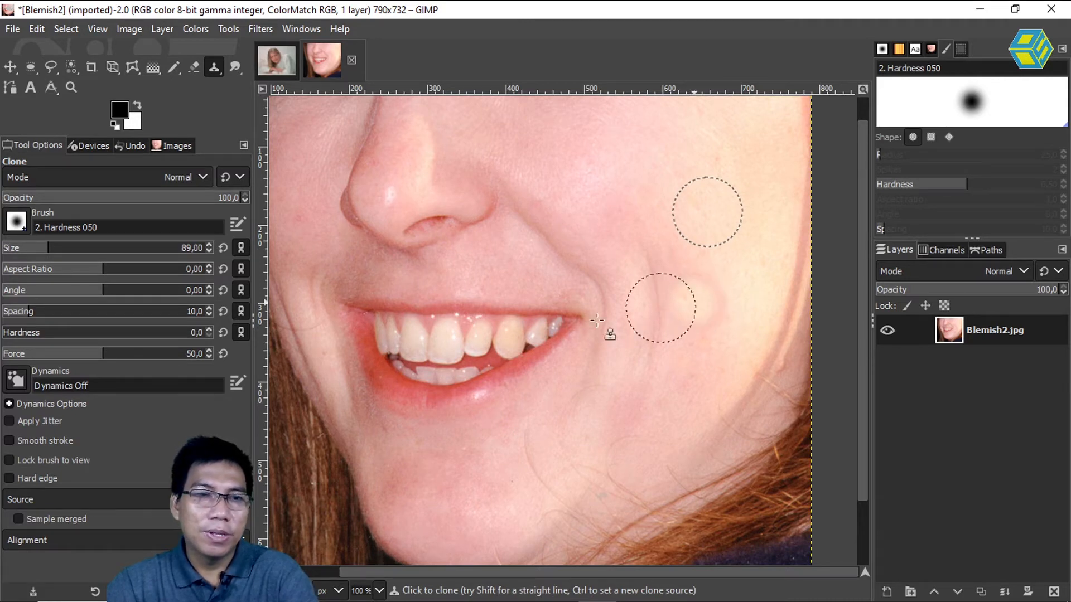
Step: Set the brush hardness to 100 and clone hard-edged patches from the blemish area down the cheek towards the chin
left_click(99, 333)
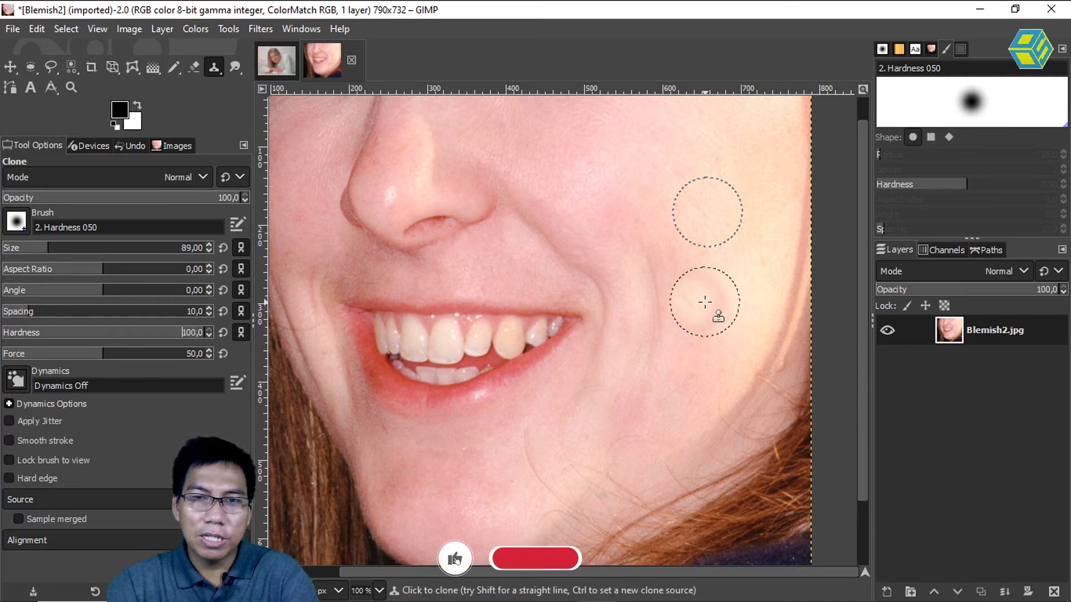
mouse_move(719, 296)
left_mouse_down()
mouse_move(679, 335)
mouse_move(661, 388)
mouse_move(604, 406)
mouse_move(586, 434)
left_mouse_up()
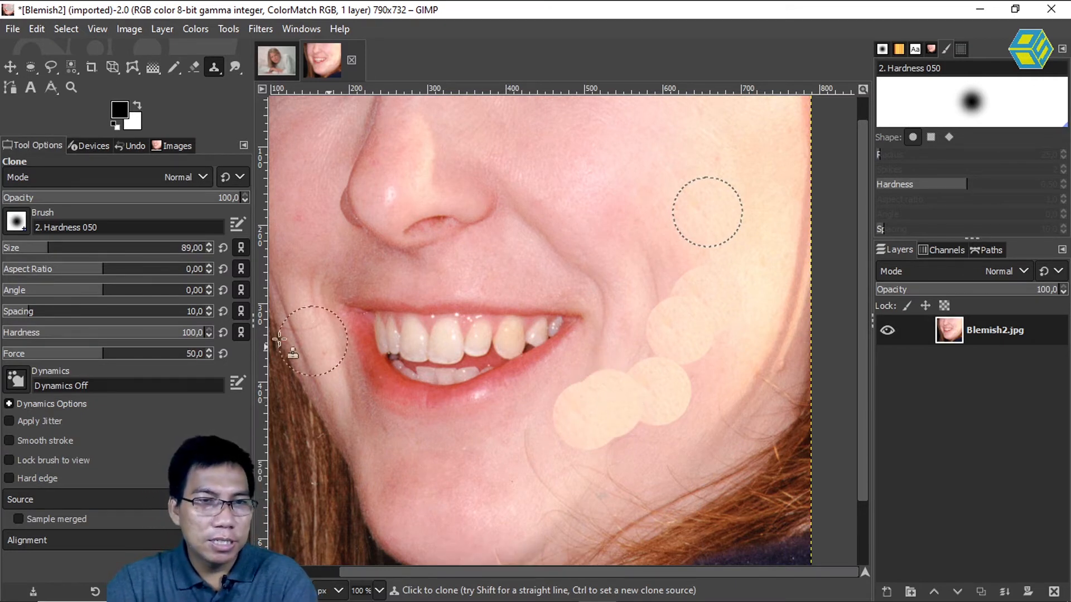
Step: Set the brush hardness back to 0 and undo the hard-edged clone patches on the cheek
left_click_drag(114, 332, 29, 333)
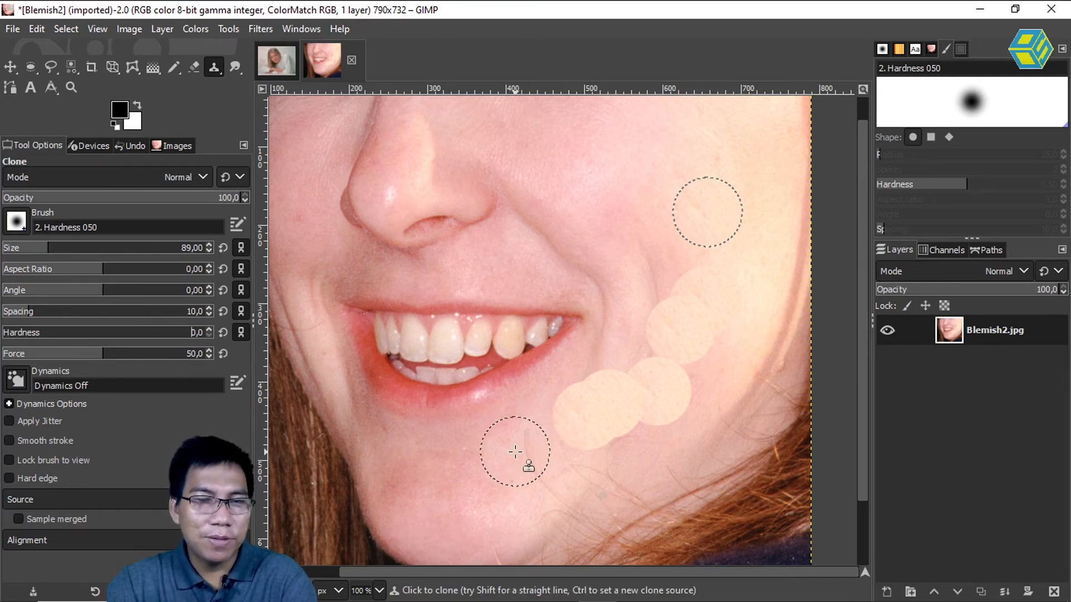
key("ctrl+z")
key("ctrl+z")
key("ctrl+z")
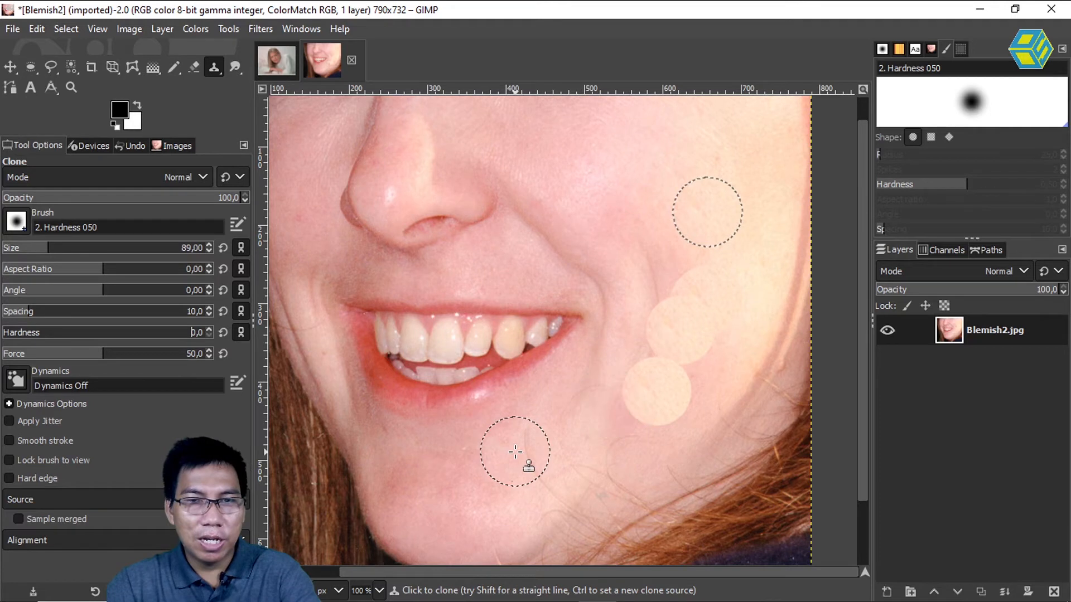
key("ctrl+z")
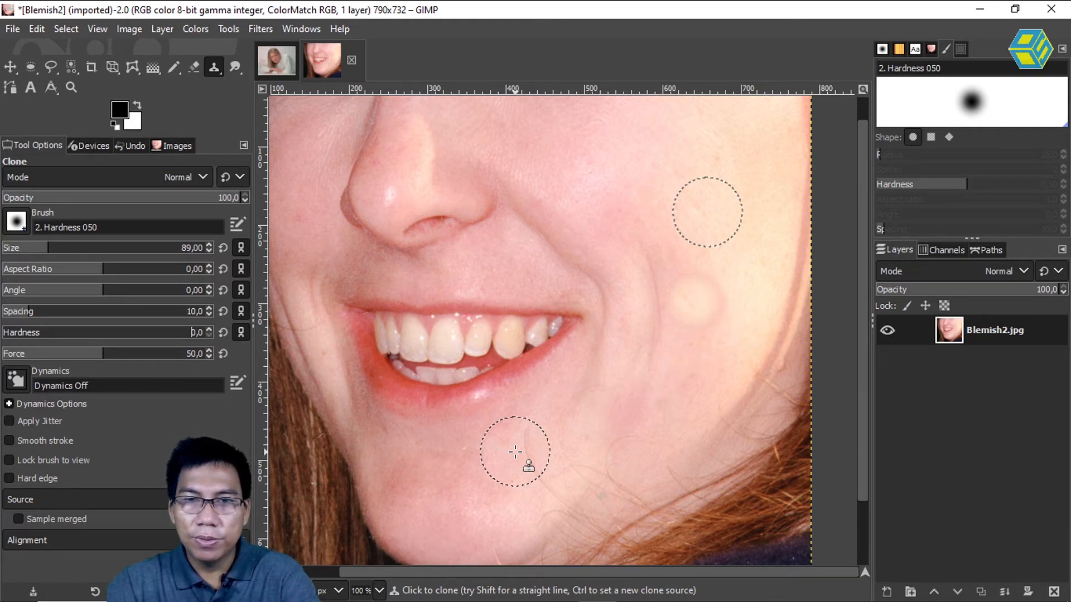
Step: Sample skin below and then above the large blemish area, and clone it over the blemish area with the soft brush
left_click(676, 384, "ctrl")
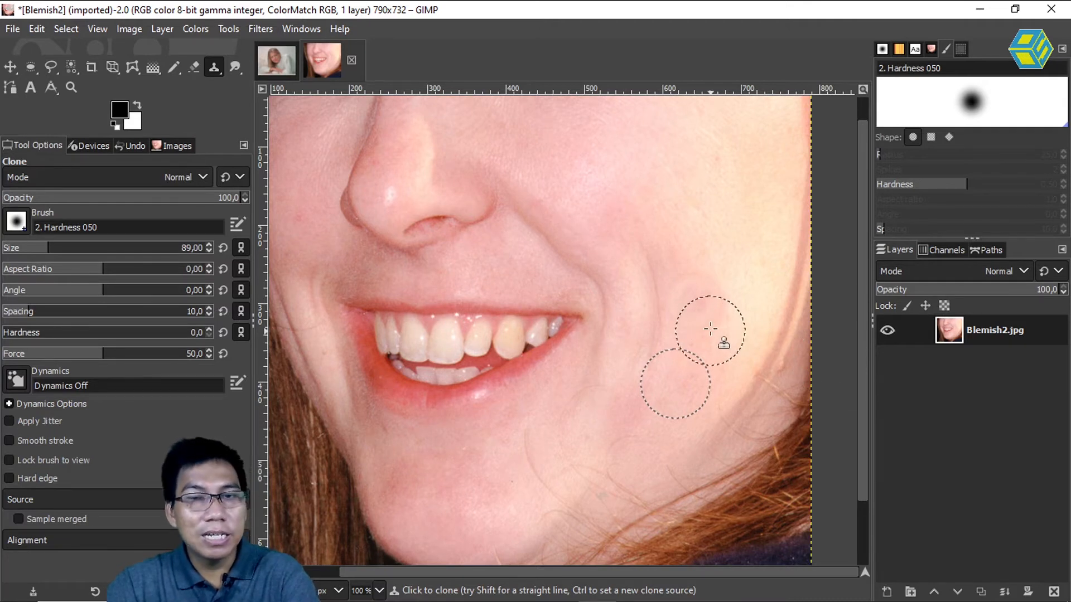
left_click(736, 207, "ctrl")
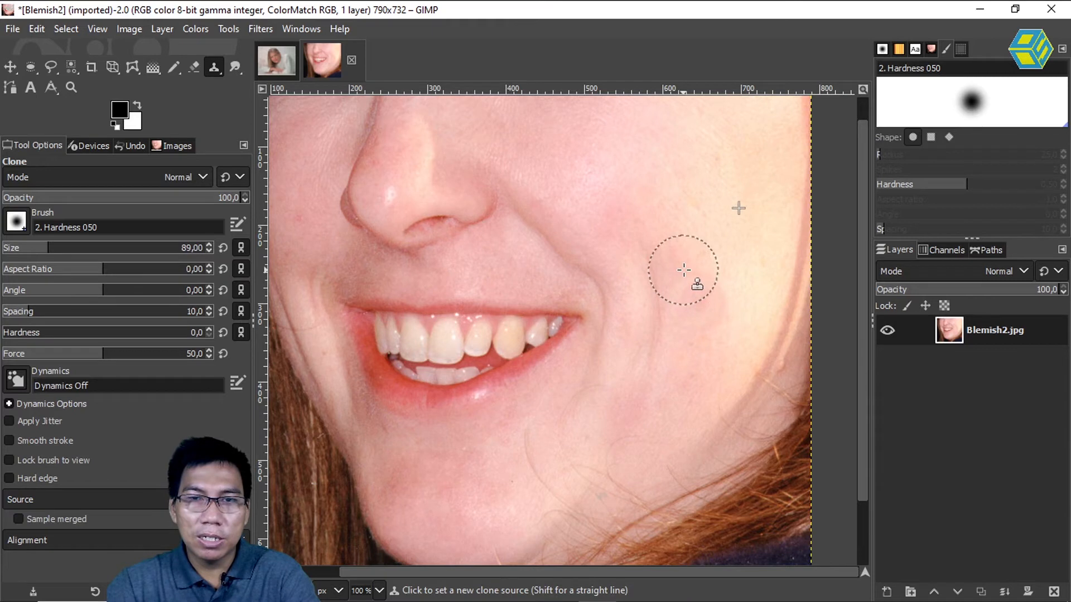
left_click(696, 305)
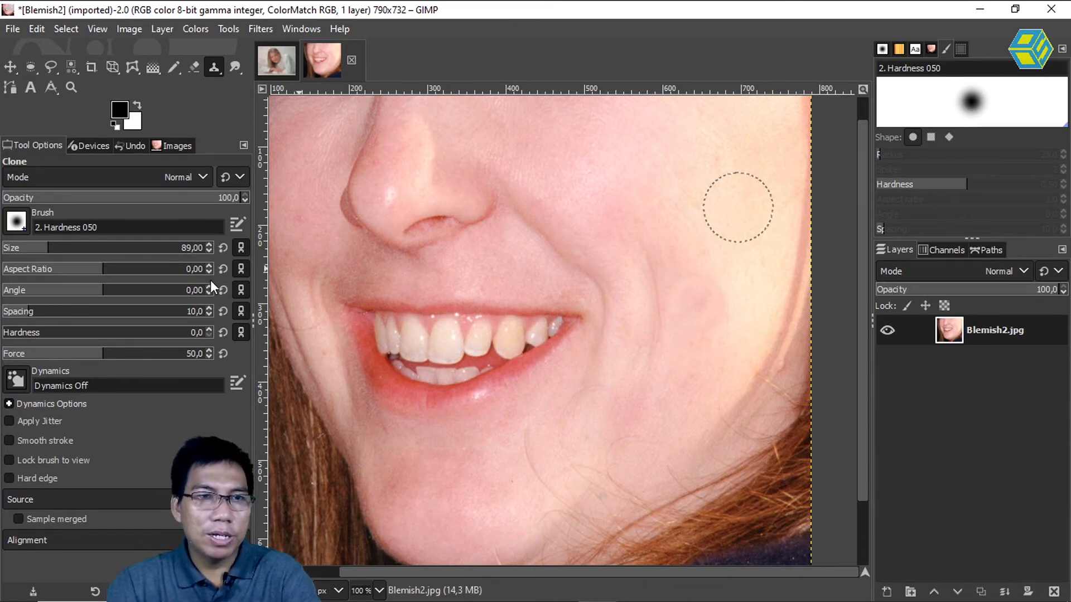
Step: Step back through the undo history of Clone strokes to the base image
left_click(131, 146)
left_click(38, 433)
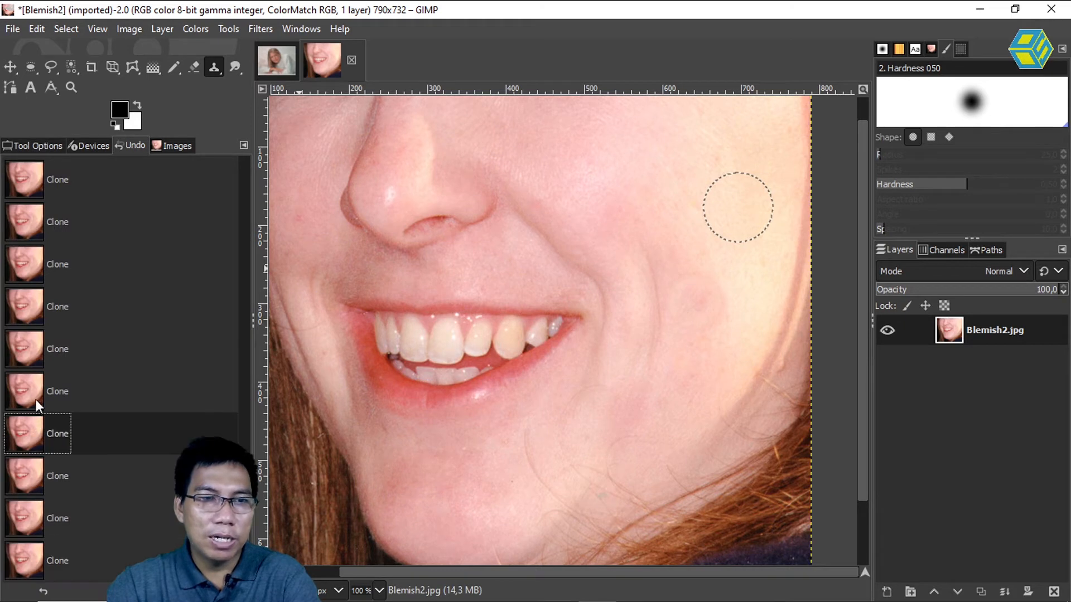
left_click(38, 390)
left_click(38, 312)
scroll(52, 290, "up", 3)
scroll(60, 312, "up", 6)
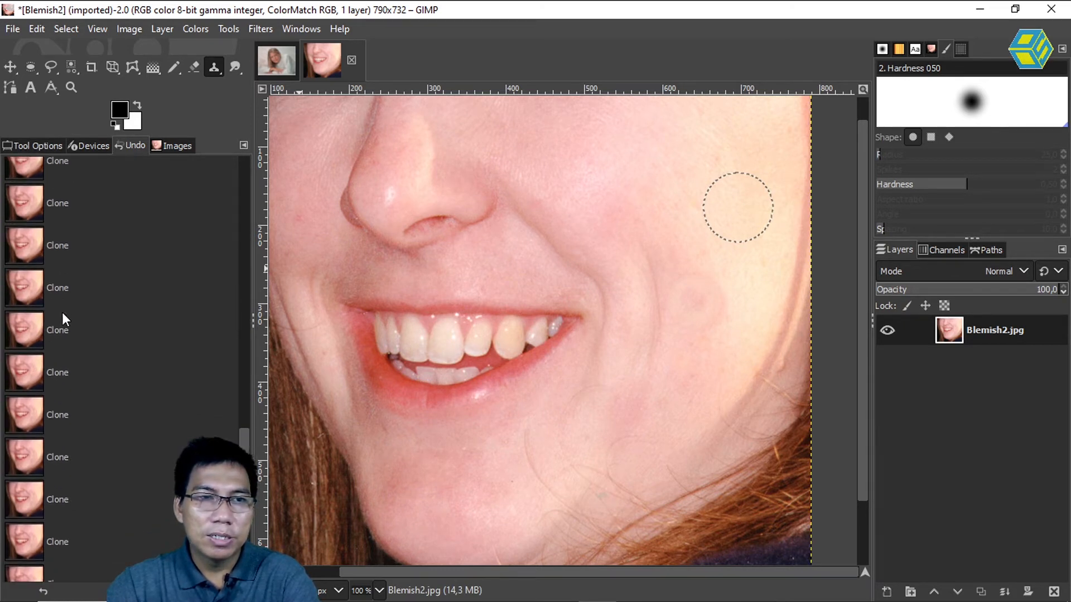
left_click(24, 262)
left_click(31, 226)
scroll(76, 320, "up", 15)
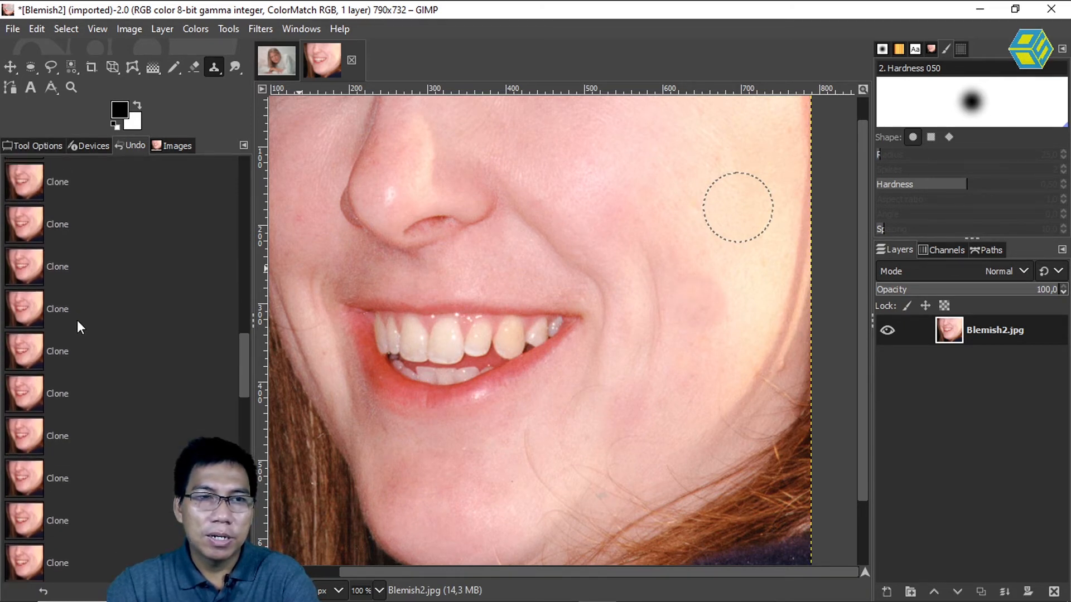
left_click(22, 265)
scroll(71, 286, "up", 7)
scroll(71, 286, "up", 8)
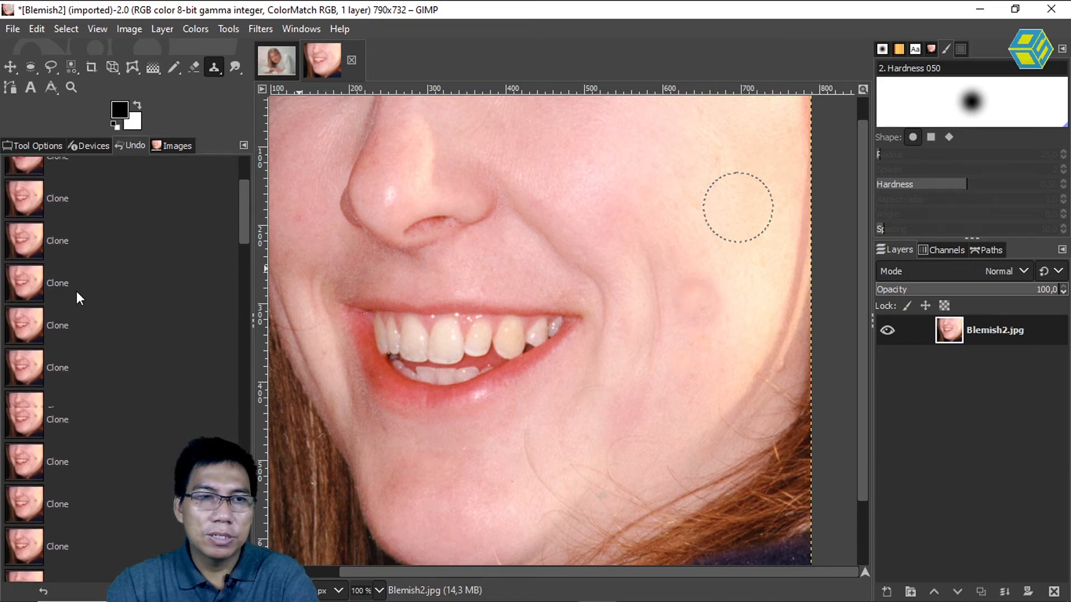
left_click(32, 189)
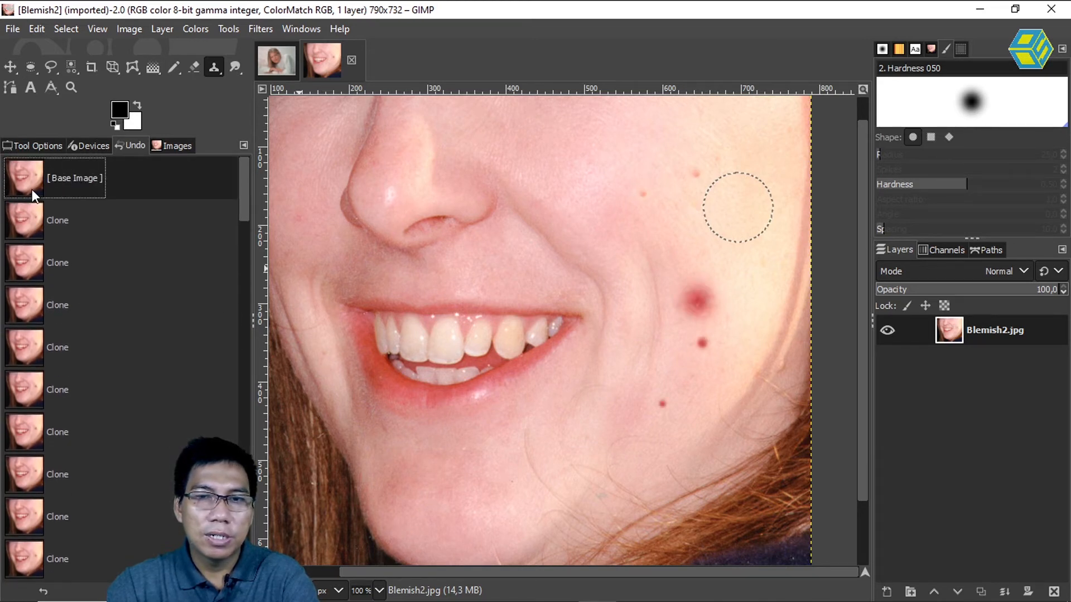
Step: Move forward in the undo history to the Clone state where the large blemish is only a faint ring
left_click(38, 296)
left_click(33, 379)
left_click(42, 483)
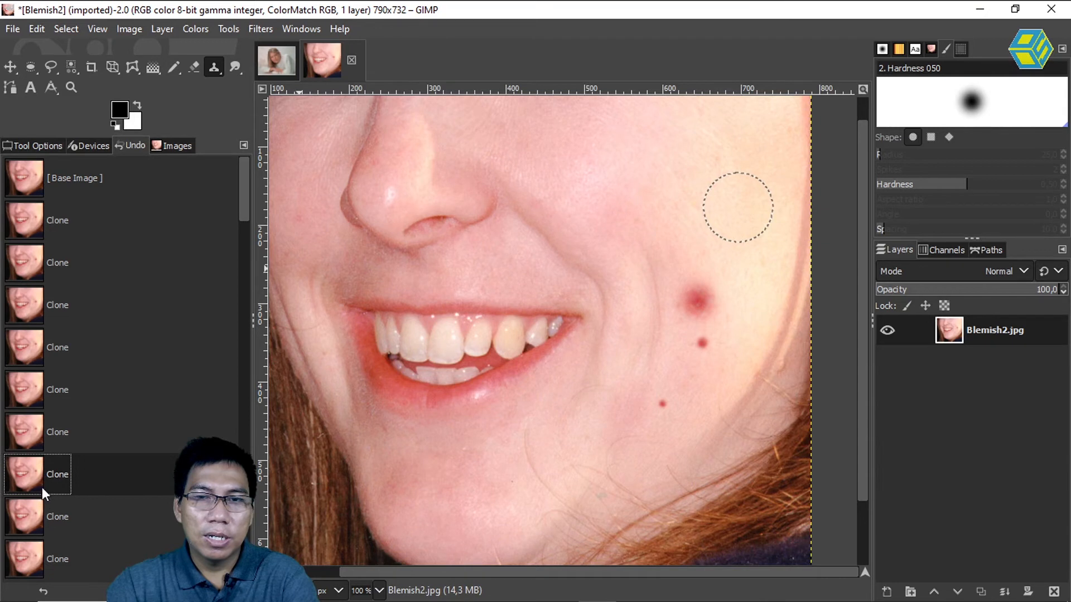
scroll(43, 497, "down", 4)
scroll(45, 502, "down", 5)
left_click(31, 424)
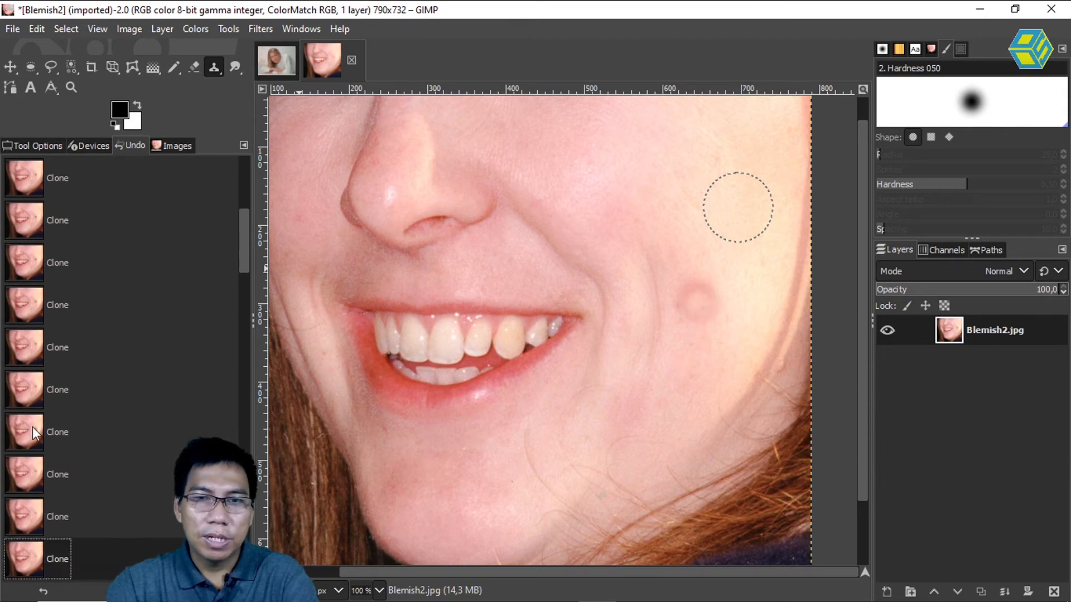
Step: Sample skin below the large blemish, enlarge the Clone brush to size 125, and clone repeatedly over the faint ring
left_click(691, 398, "ctrl")
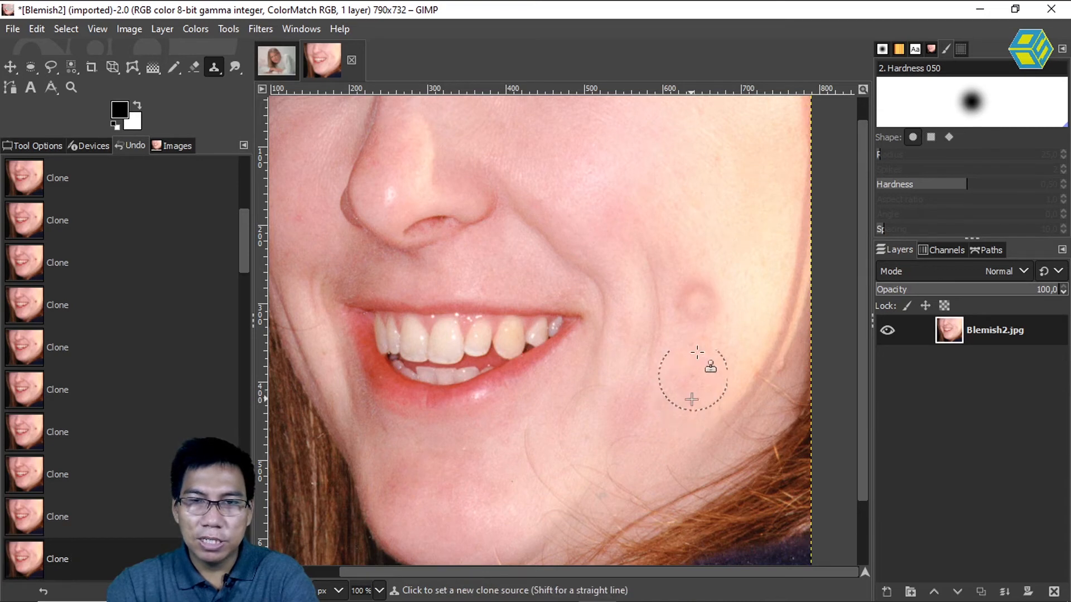
key("bracketright")
key("bracketright")
key("bracketright")
key("bracketright")
key("bracketright")
key("bracketright")
key("bracketright")
key("bracketright")
key("bracketright")
key("bracketright")
key("bracketright")
key("bracketright")
key("bracketright")
key("bracketright")
key("bracketright")
key("bracketright")
key("bracketright")
key("bracketright")
left_click(699, 299)
left_click(699, 299)
left_click(700, 300)
left_click(699, 299)
left_click(699, 299)
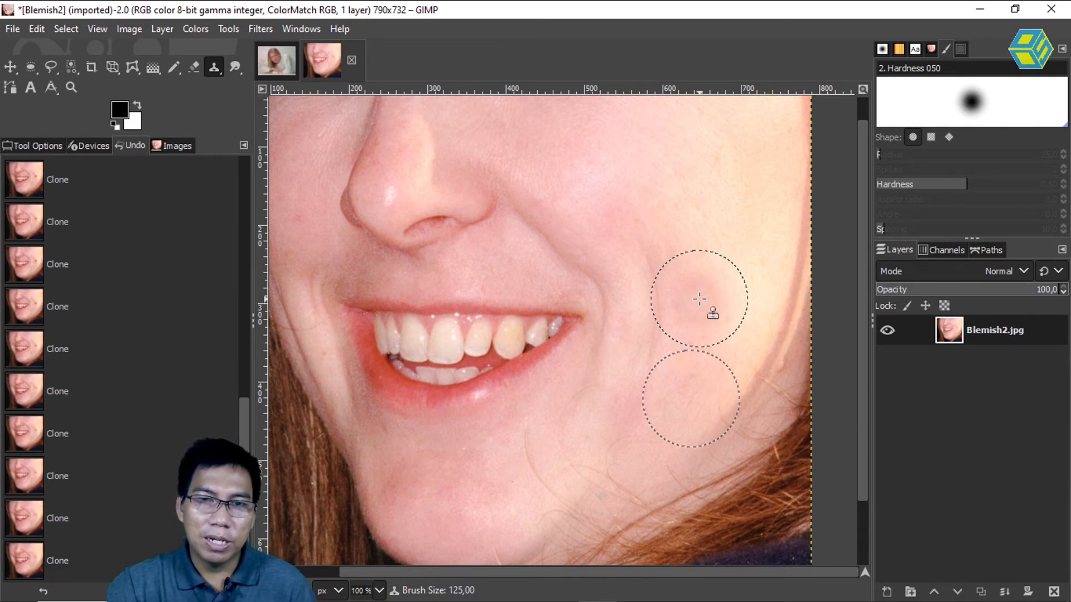
left_click(699, 299)
left_click(699, 295)
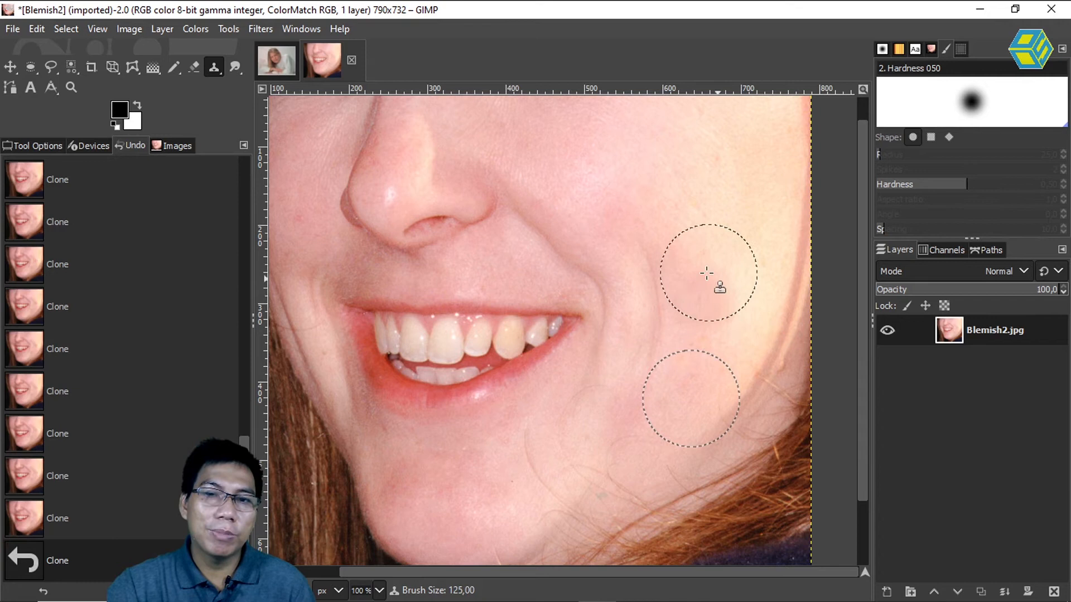
Step: Clone the sampled skin above, below and beside the former blemish to blend the patch into the cheek
left_click(700, 271)
left_click(698, 312)
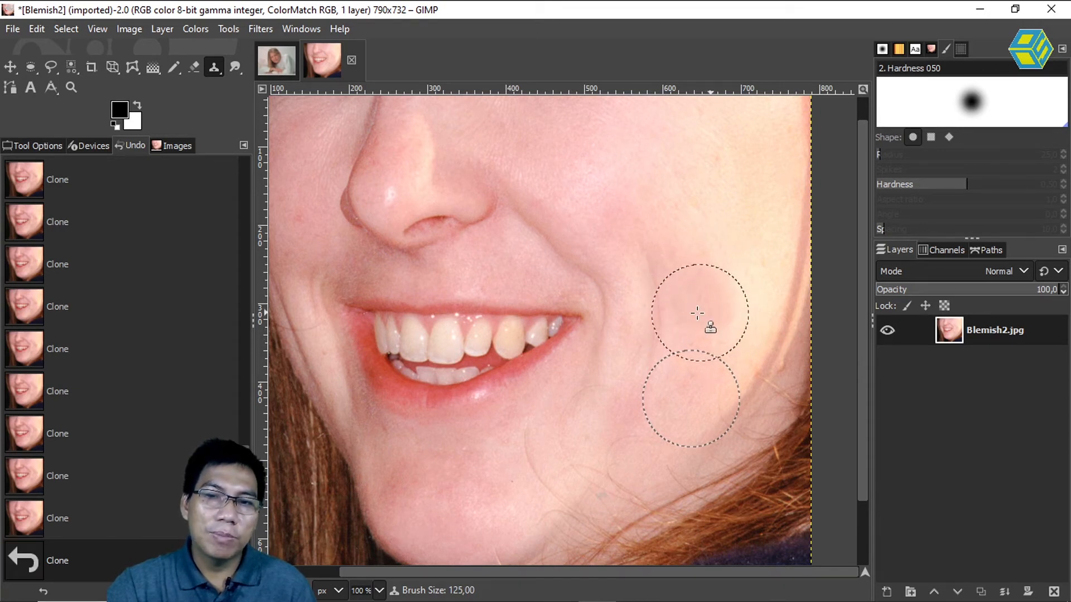
left_click(693, 325)
left_click(668, 260)
left_click(686, 276)
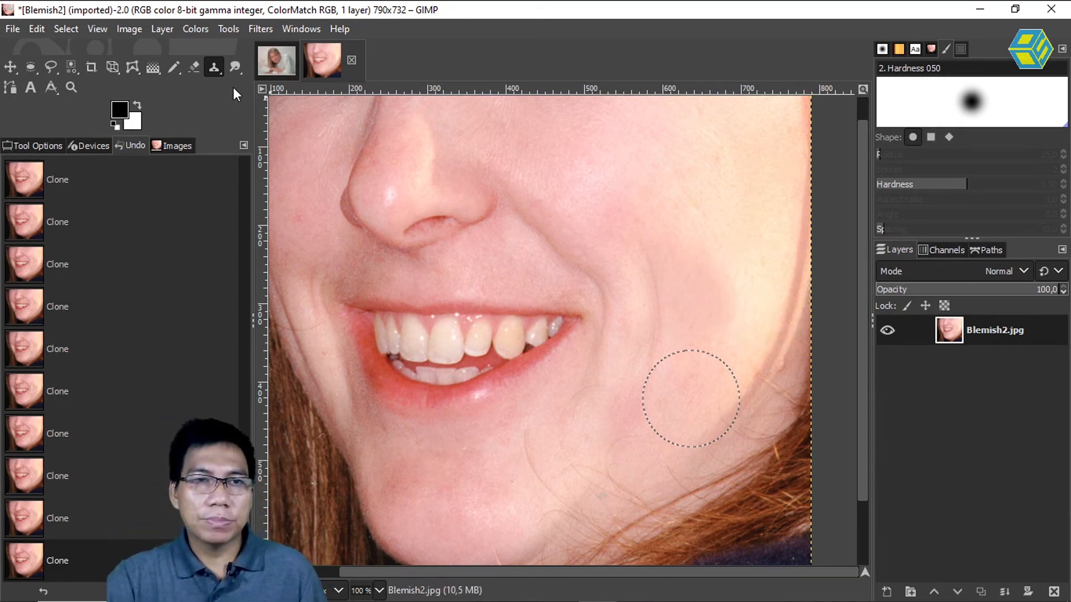
Step: Revert the portrait to its base image in the undo history and switch to the Healing tool
left_click_drag(244, 474, 256, 173)
left_click(66, 181)
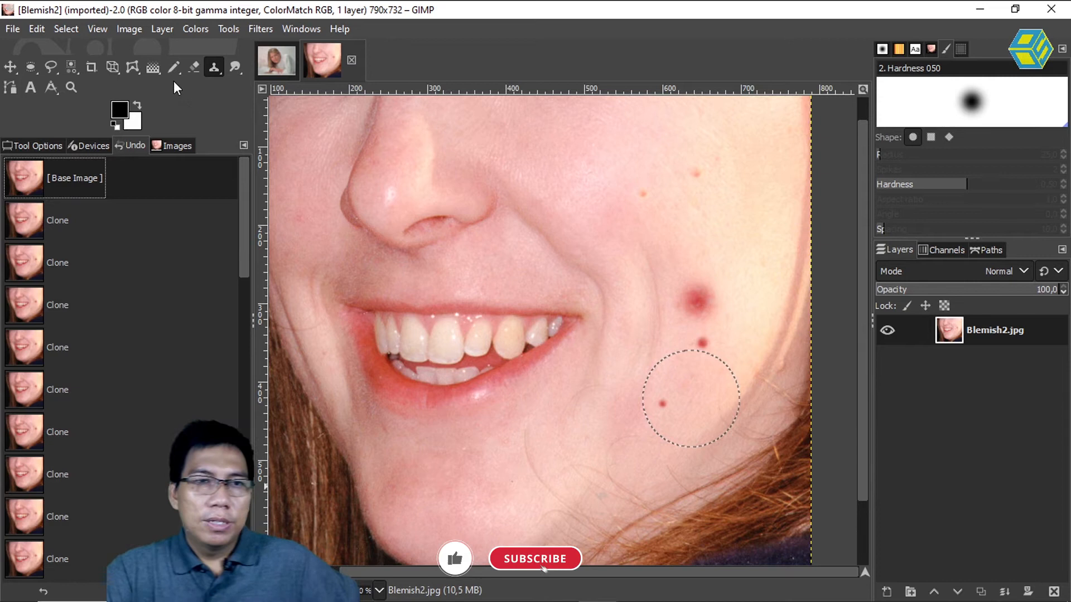
left_click(212, 68)
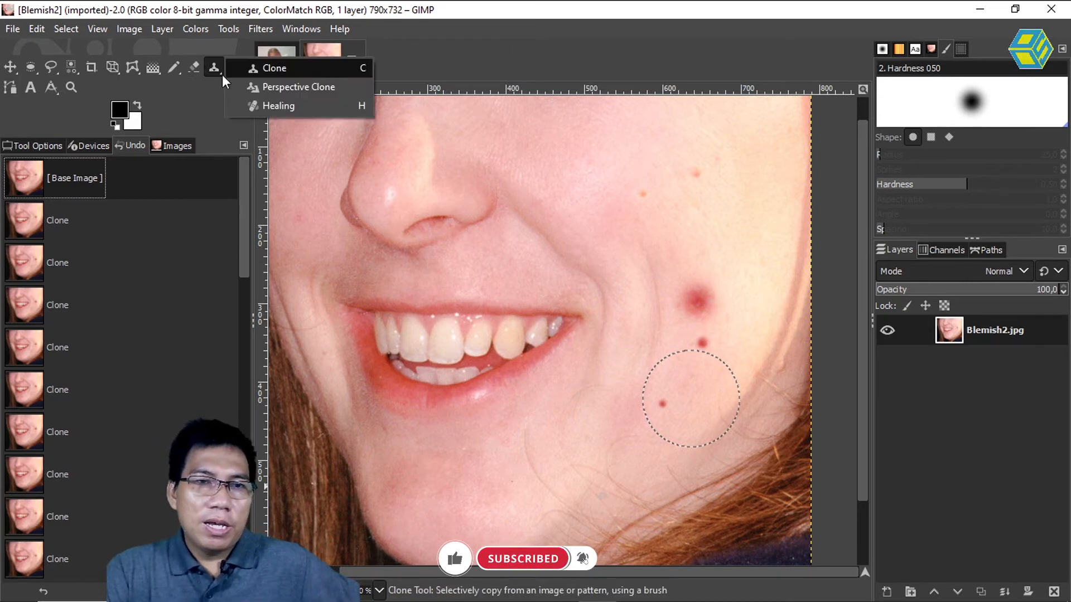
left_click(262, 106)
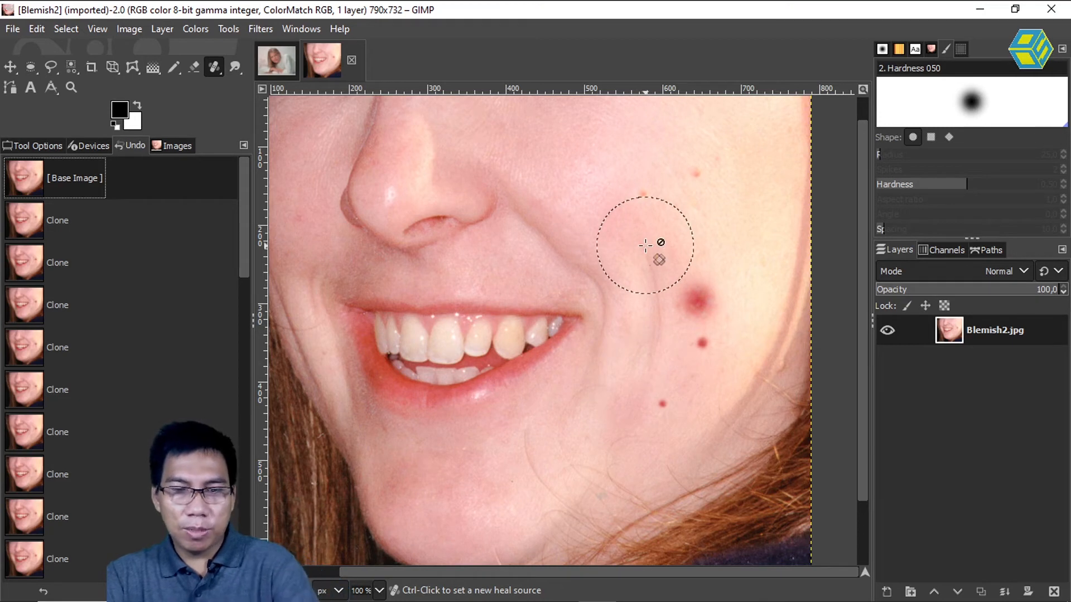
Step: Reduce the Healing brush until it is slightly larger than the small spots on the upper cheek
left_click(651, 224)
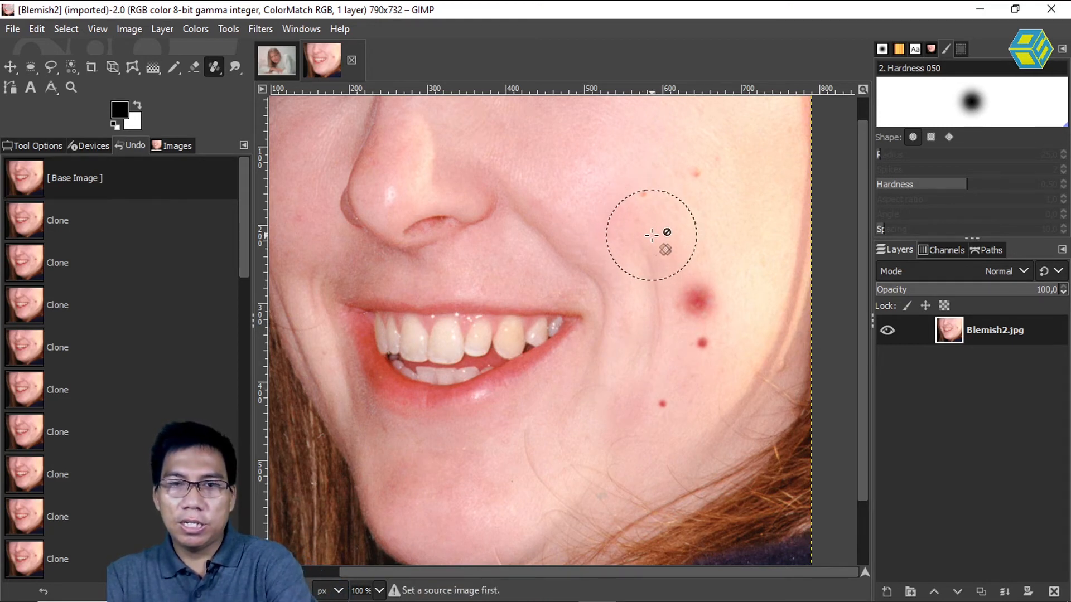
key("bracketleft")
key("bracketleft")
key("bracketleft")
key("bracketleft")
key("bracketleft")
key("bracketleft")
key("bracketleft")
key("bracketleft")
key("bracketleft")
key("bracketleft")
key("bracketleft")
key("bracketleft")
key("bracketleft")
key("bracketleft")
key("bracketleft")
key("bracketleft")
key("bracketleft")
key("bracketleft")
key("bracketleft")
key("bracketleft")
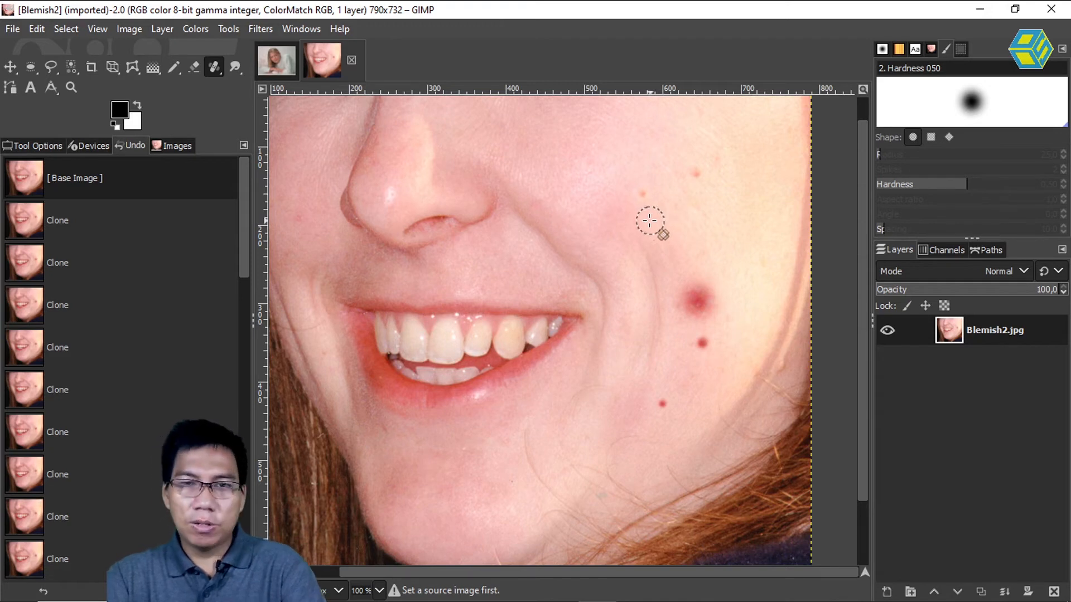
Step: Heal the small upper-cheek spot nearest the nose using skin sampled just below it
left_click_drag(643, 195, 690, 204)
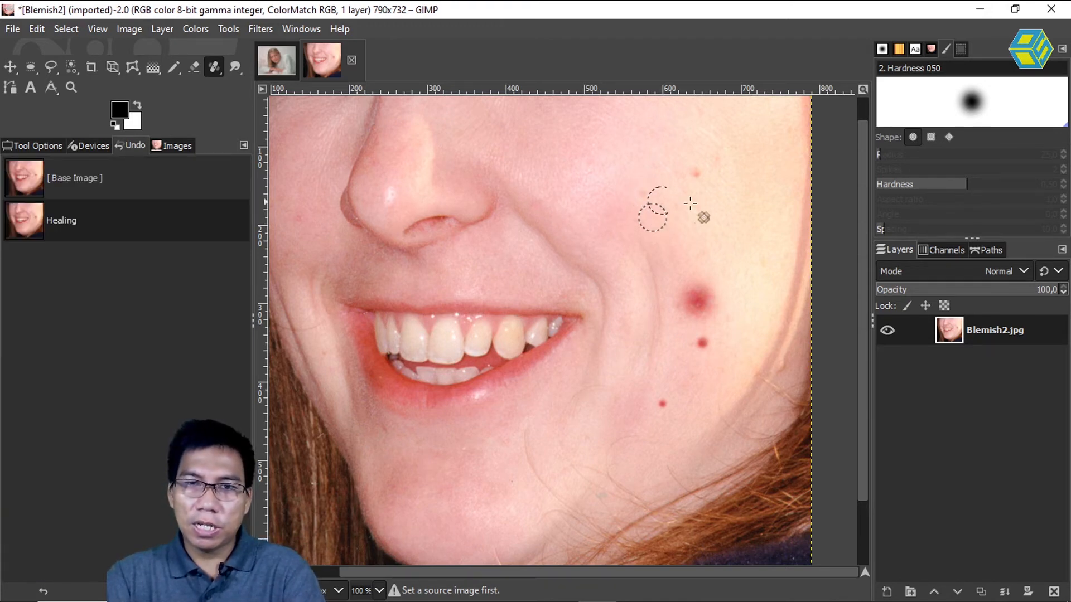
left_click(648, 191)
left_click(641, 190)
left_click(641, 190)
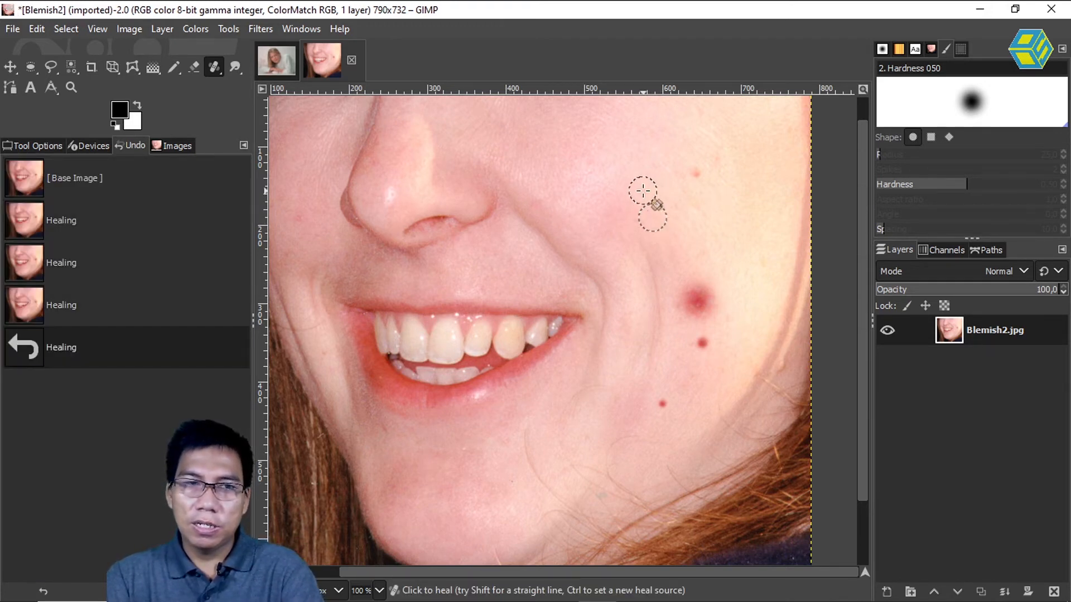
Step: Sample skin just below the other small upper-cheek spot, set the Healing brush size to 42, and heal the spot
left_click(703, 202, "ctrl")
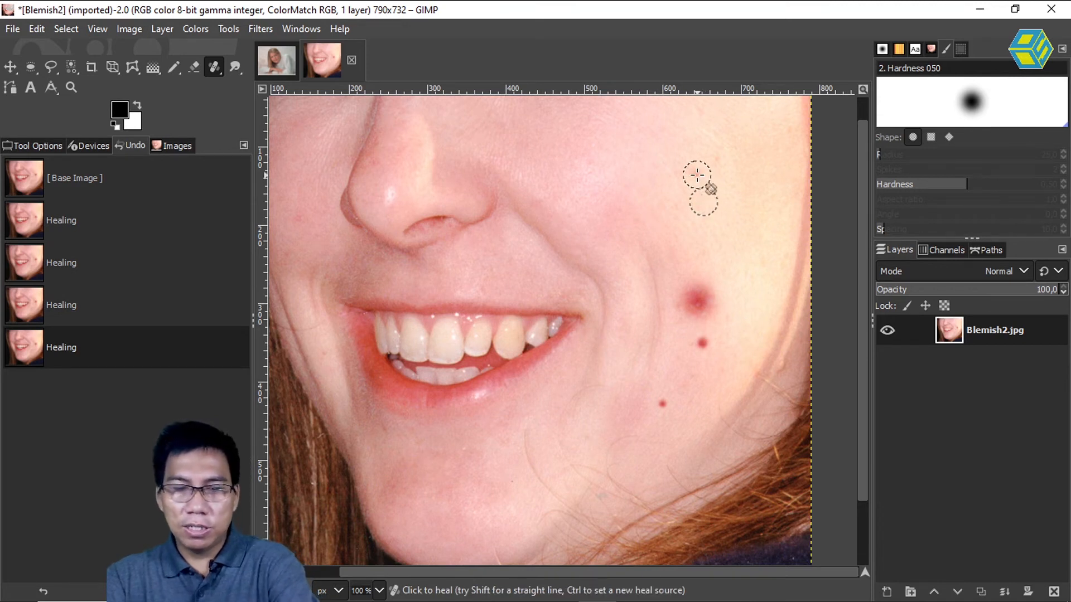
key("bracketright")
key("bracketright")
key("bracketright")
left_click(695, 174)
left_click(695, 173)
left_click(696, 173)
left_click(695, 173)
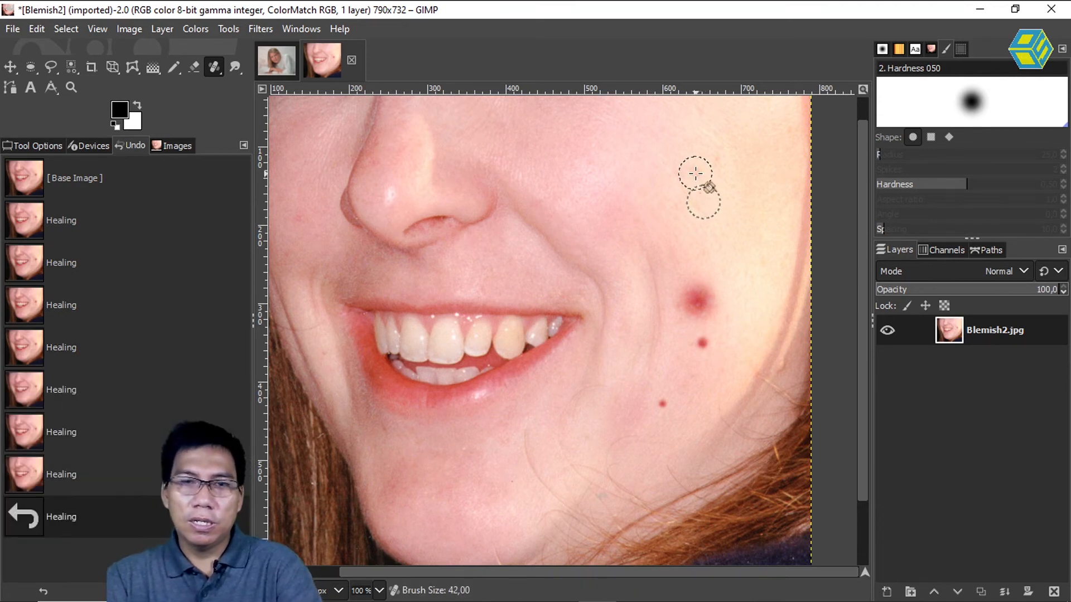
Step: Set the Healing brush force to 100 and heal the two small lower-cheek spots using clean skin sampled near them
left_click(34, 142)
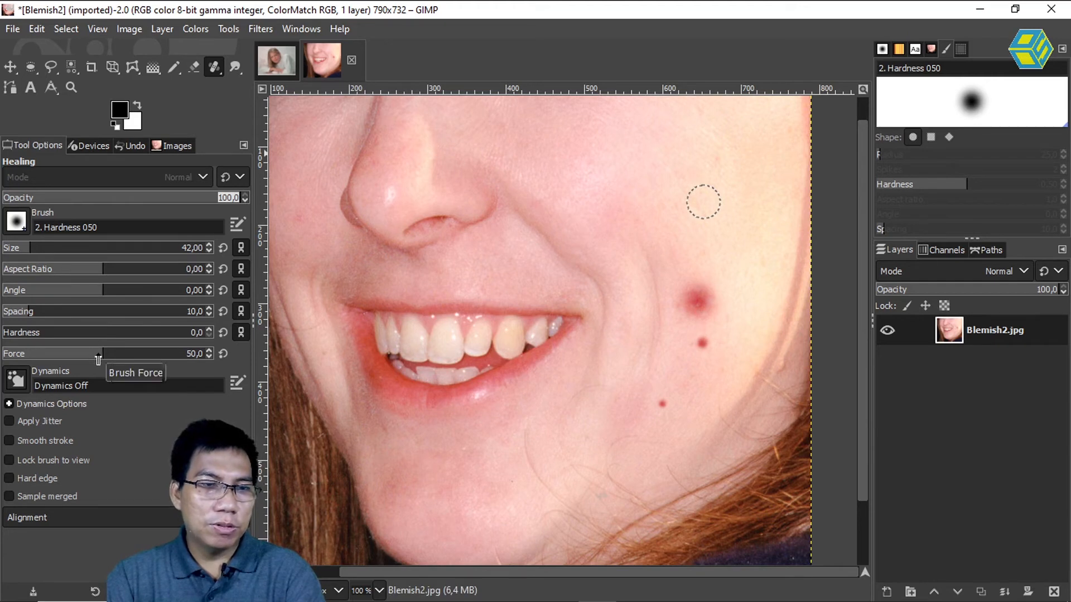
left_click_drag(98, 358, 119, 356)
left_click_drag(204, 355, 218, 355)
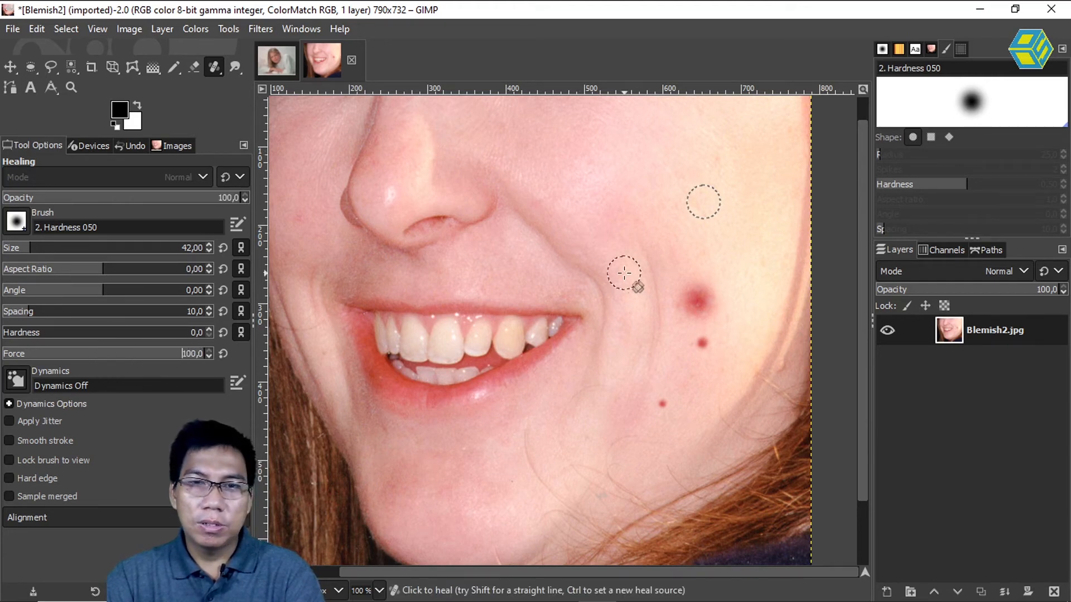
left_click(662, 438, "ctrl")
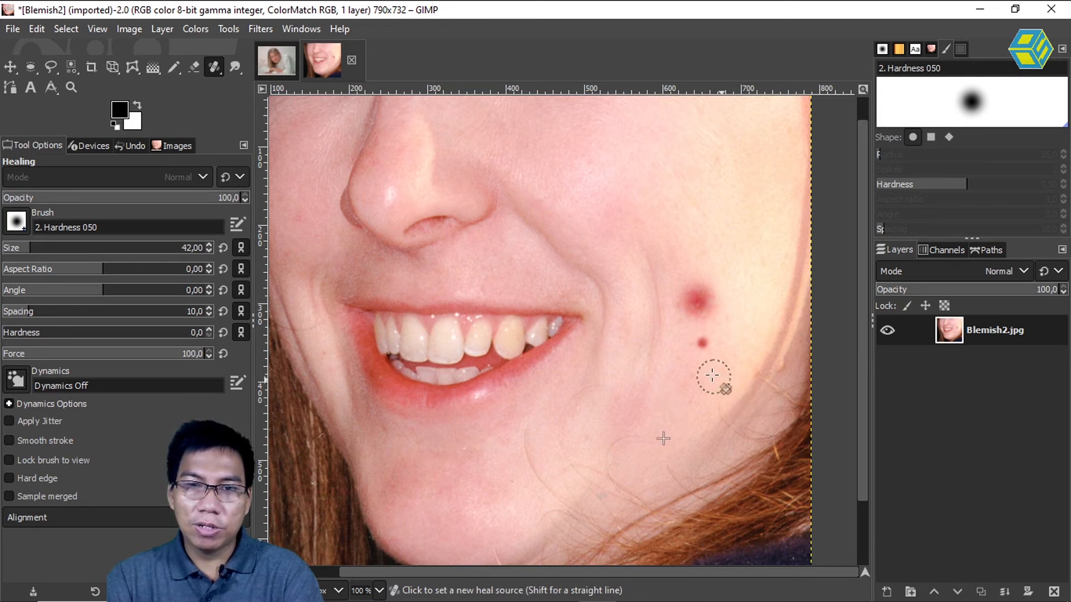
left_click(701, 344)
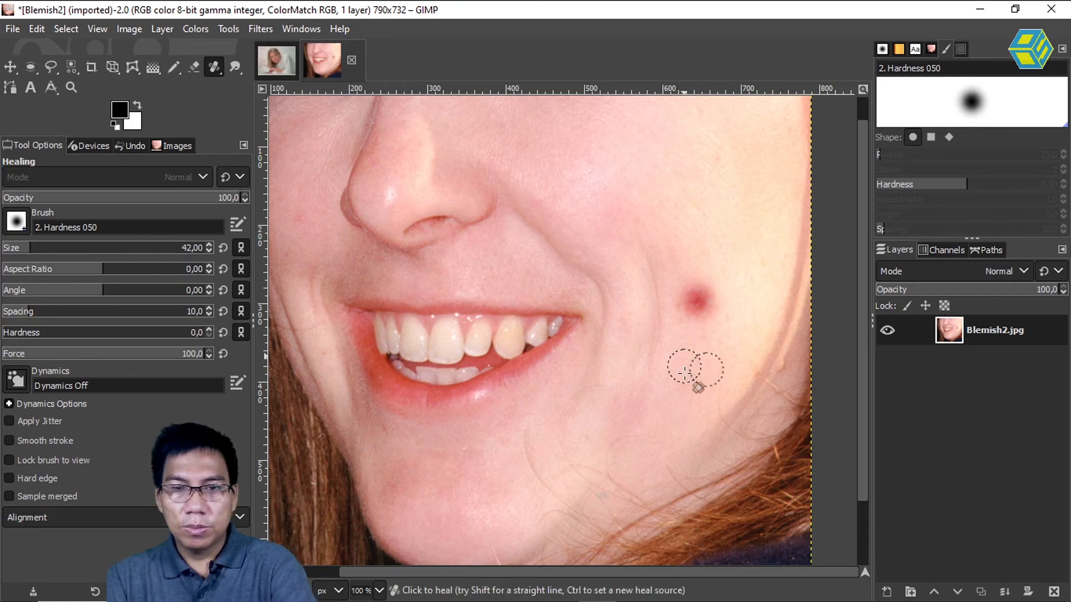
Step: Enlarge the Healing brush to size 103 and heal the large red cheek blemish using clean skin sampled below it
key("bracketright")
key("bracketright")
key("bracketright")
key("bracketright")
key("bracketright")
key("bracketright")
key("bracketright")
key("bracketright")
key("bracketright")
key("bracketright")
key("bracketright")
key("bracketright")
key("bracketright")
key("bracketright")
key("bracketright")
key("bracketright")
key("bracketright")
key("bracketright")
key("bracketright")
key("bracketright")
key("bracketright")
key("bracketright")
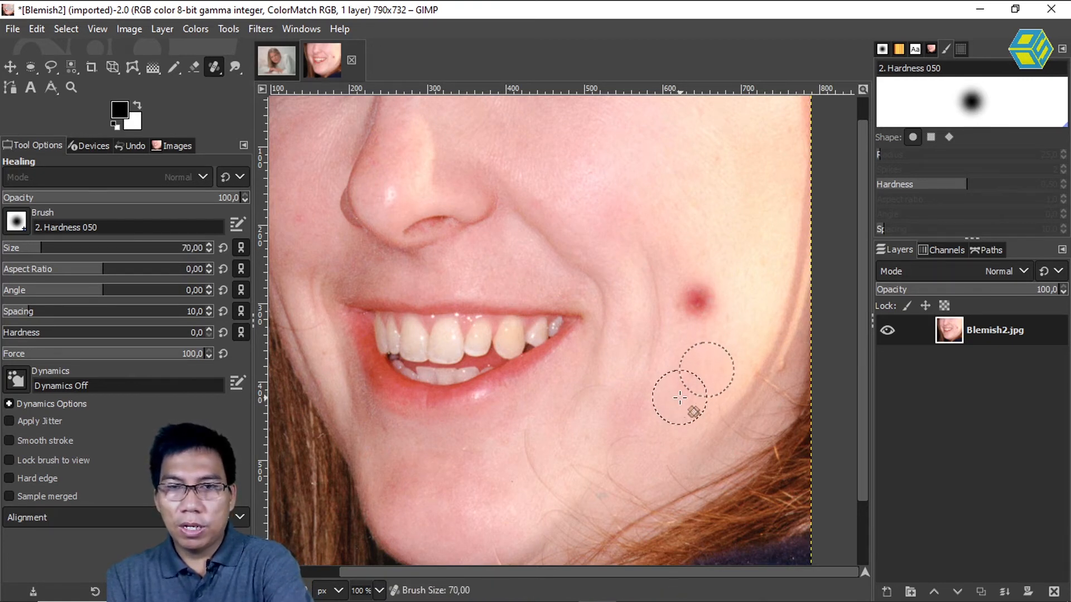
key("bracketright")
key("bracketright")
left_click(725, 152, "ctrl")
left_click(691, 388, "ctrl")
left_click(695, 311)
left_click(697, 304)
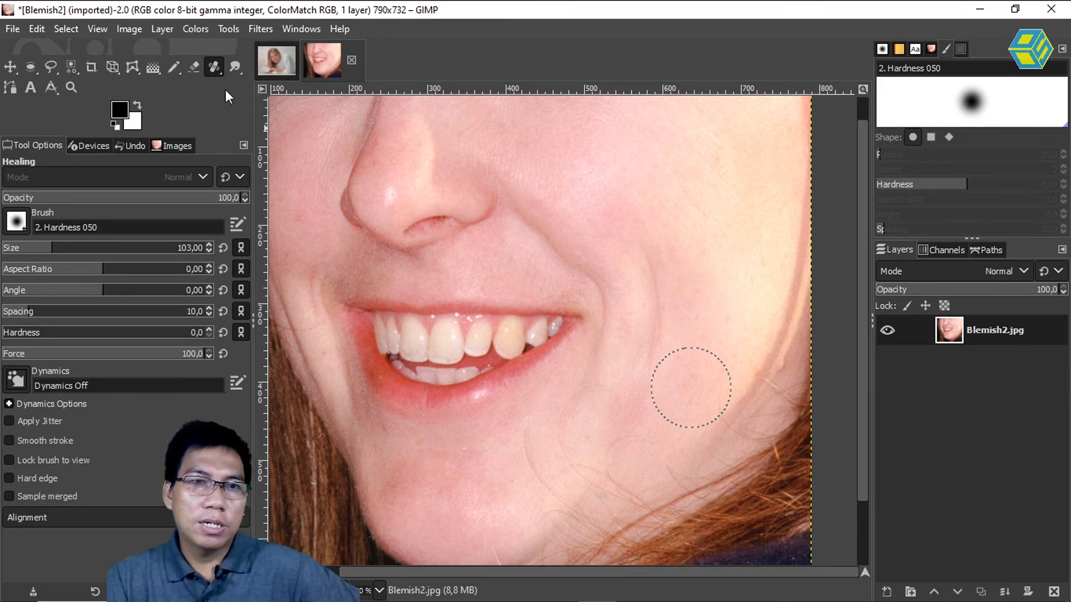
Step: Switch to the Clone tool and look over its available blending modes
left_click(212, 69)
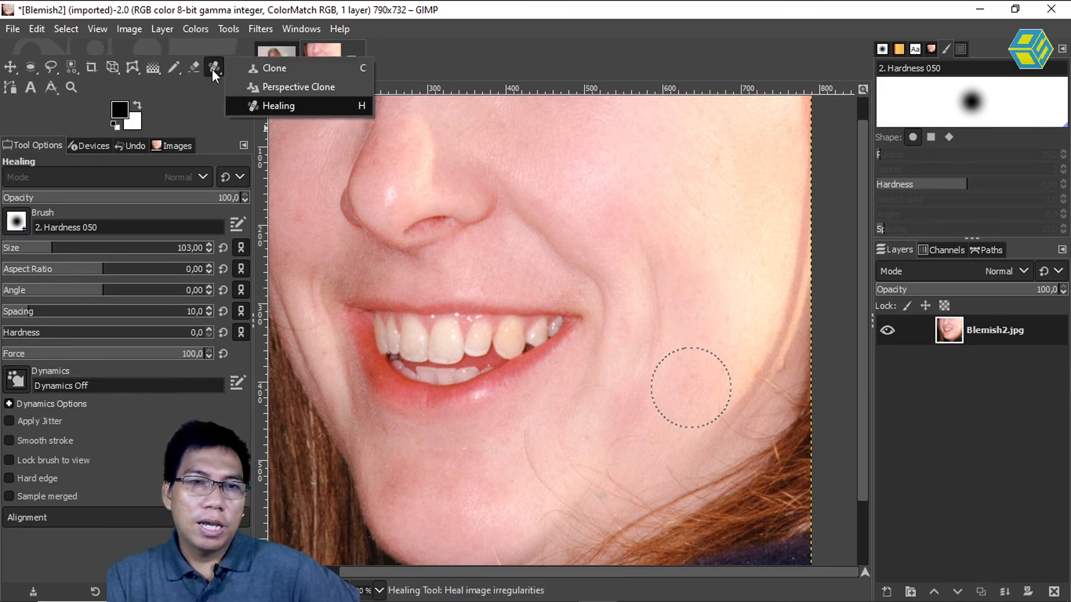
left_click(274, 105)
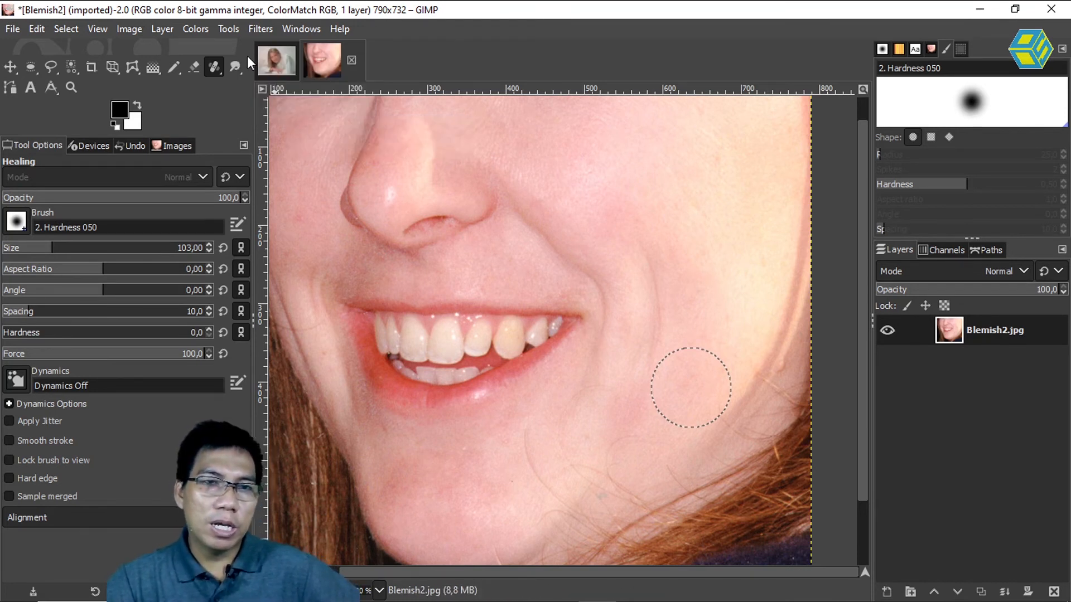
left_click(213, 69)
left_click(262, 68)
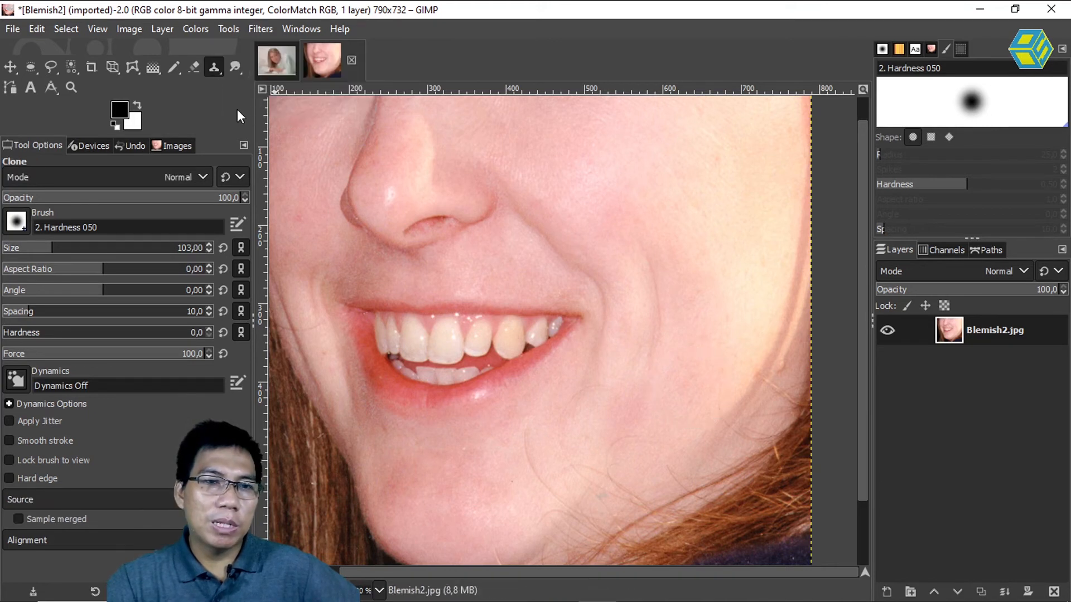
left_click(203, 177)
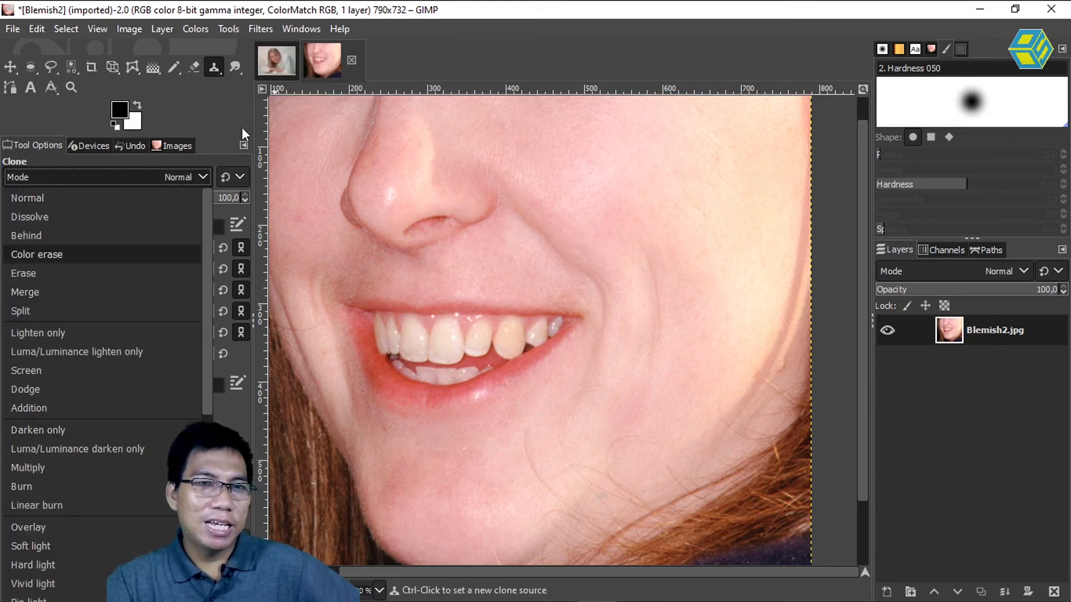
left_click(223, 72)
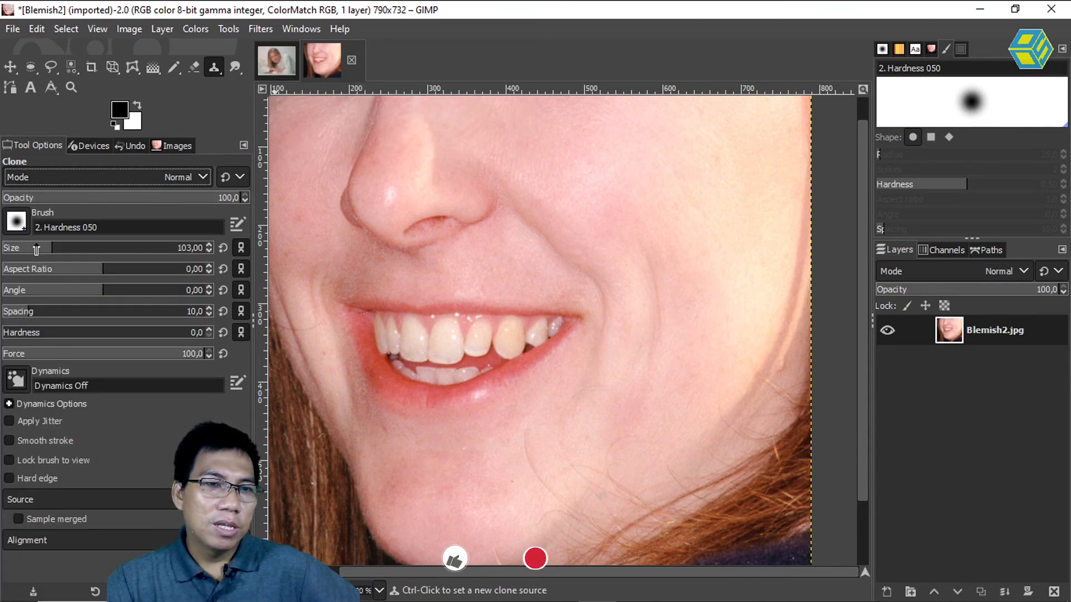
Step: Set the Clone mode to Multiply and clone the teeth and lip area onto the chin below the mouth
left_click(203, 177)
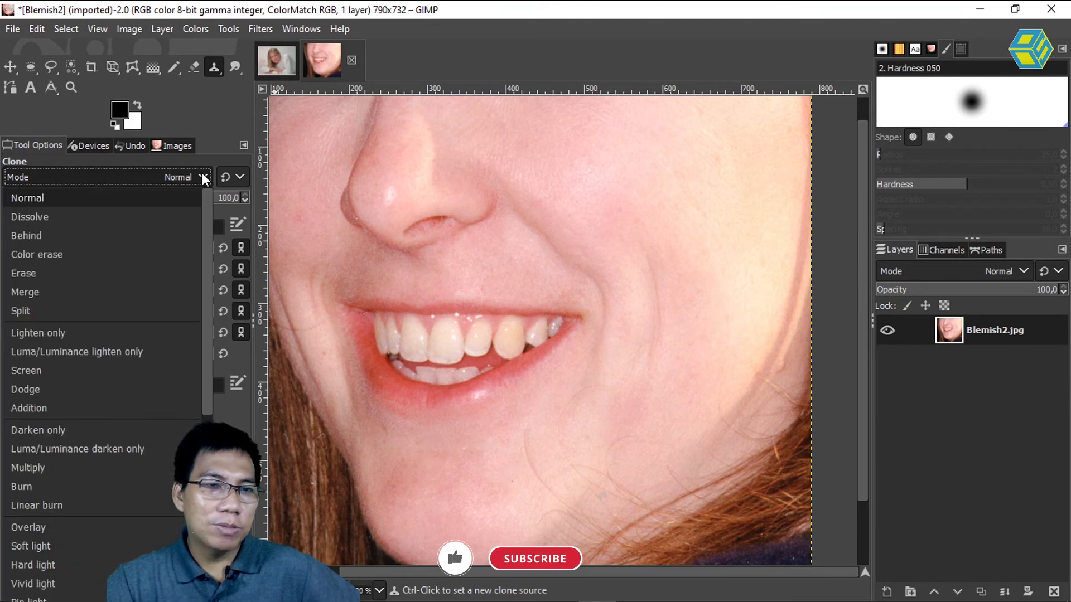
left_click(202, 173)
left_click(204, 175)
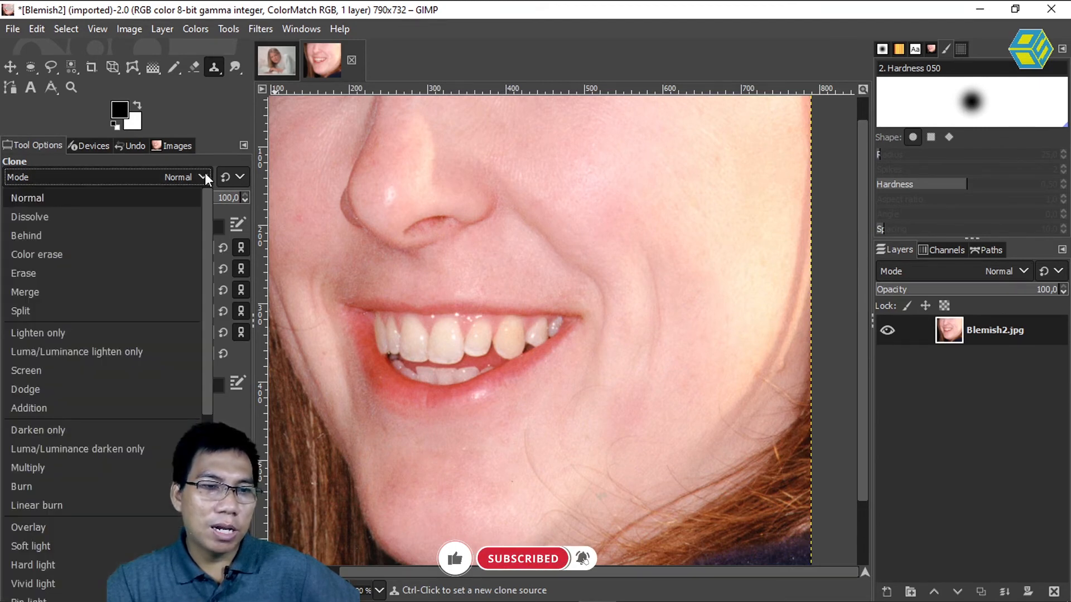
left_click(76, 468)
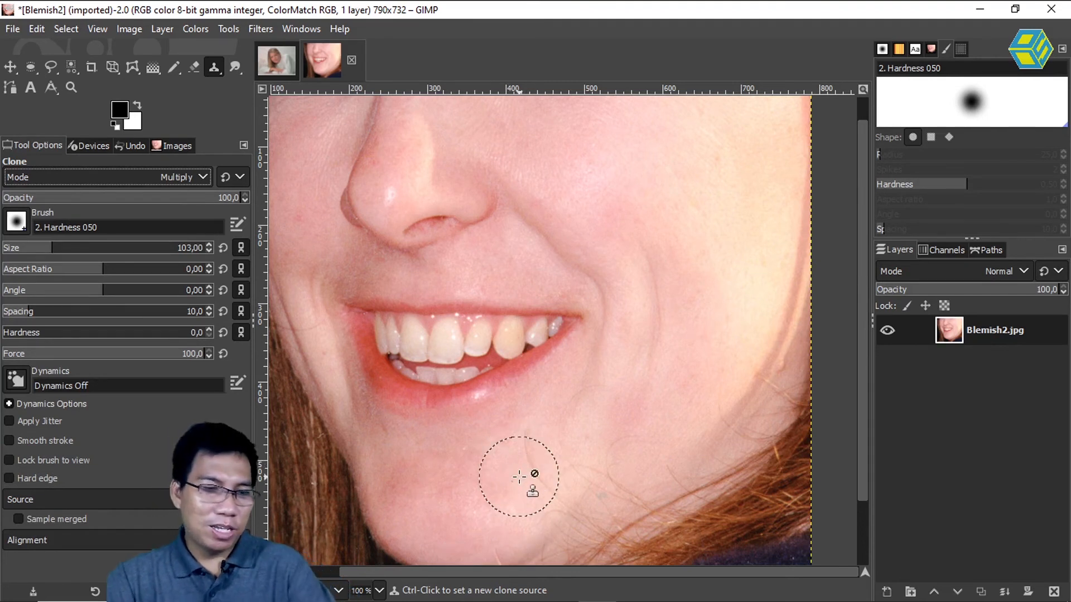
left_click(510, 341, "ctrl")
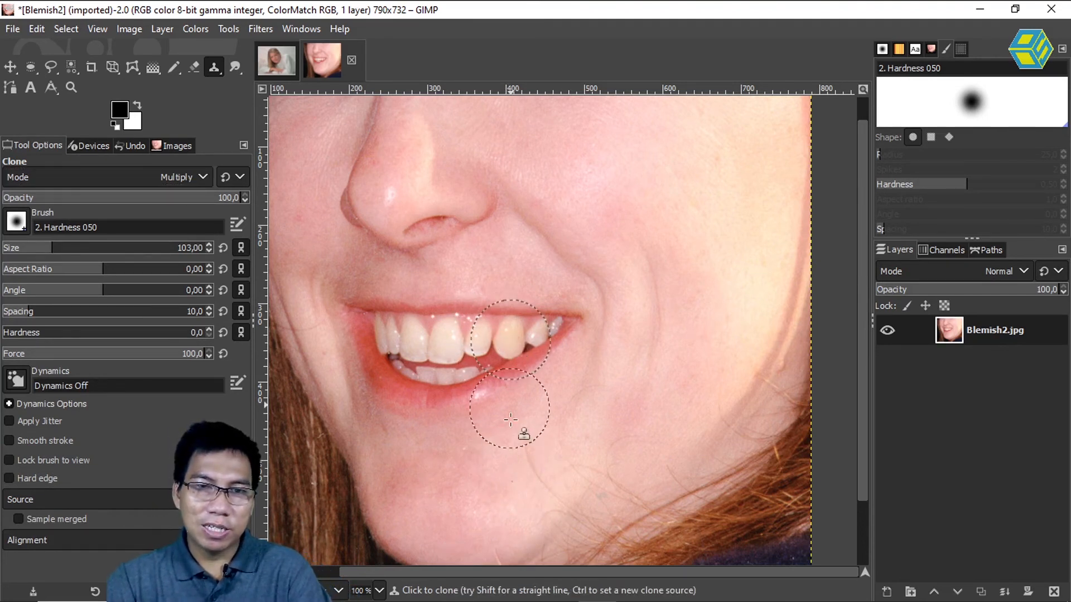
mouse_move(516, 443)
left_mouse_down()
mouse_move(507, 430)
mouse_move(525, 450)
mouse_move(512, 457)
mouse_move(523, 444)
left_mouse_up()
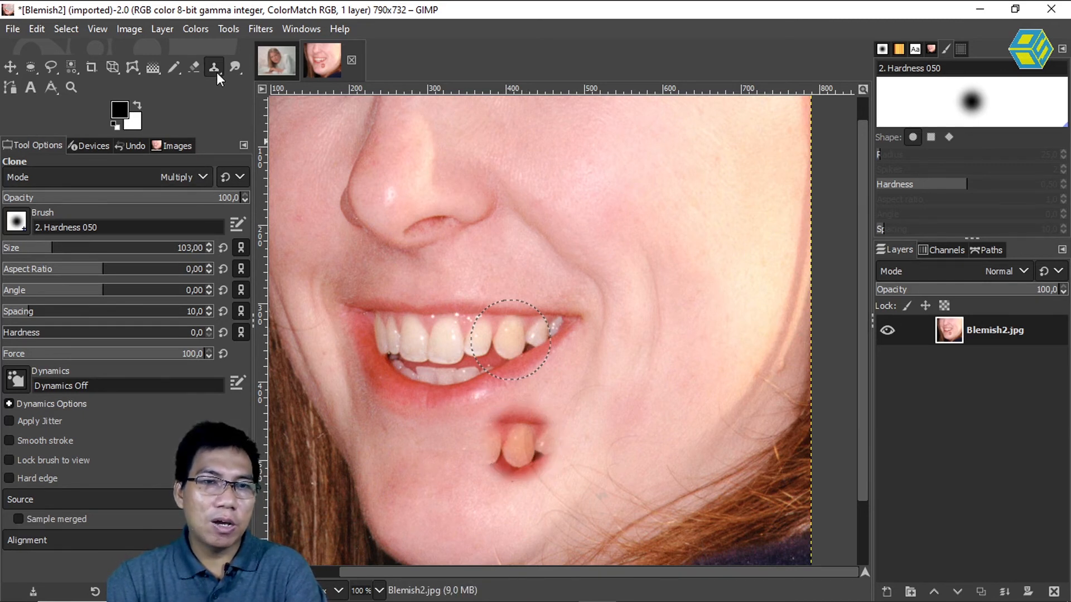
Step: Switch to the Healing tool and revert the portrait to its base image in the undo history
left_click_drag(213, 68, 266, 106)
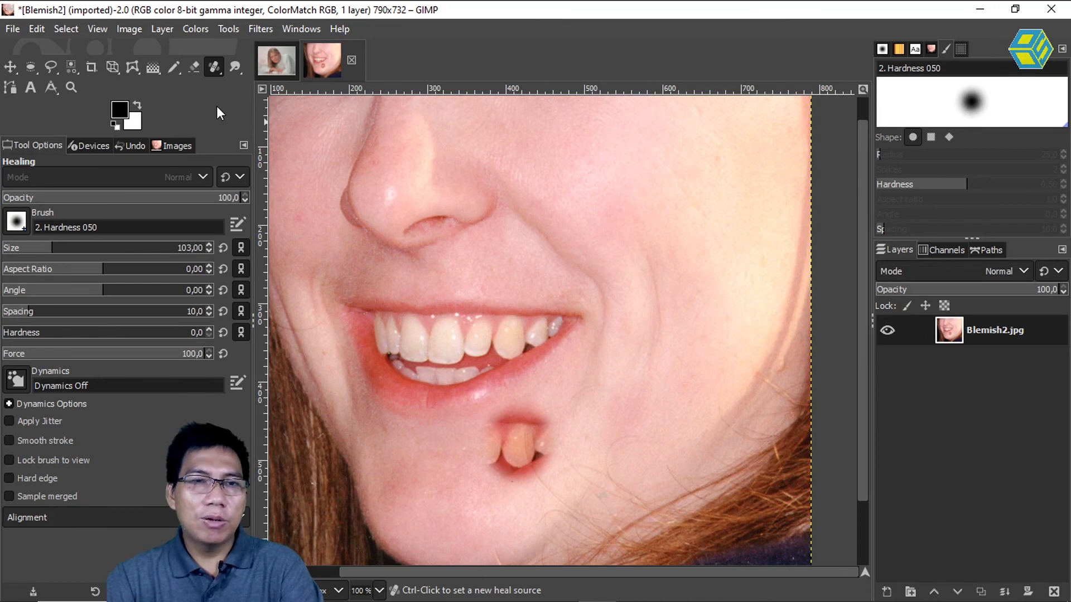
mouse_move(216, 69)
left_mouse_down()
mouse_move(297, 89)
mouse_move(463, 48)
left_mouse_up()
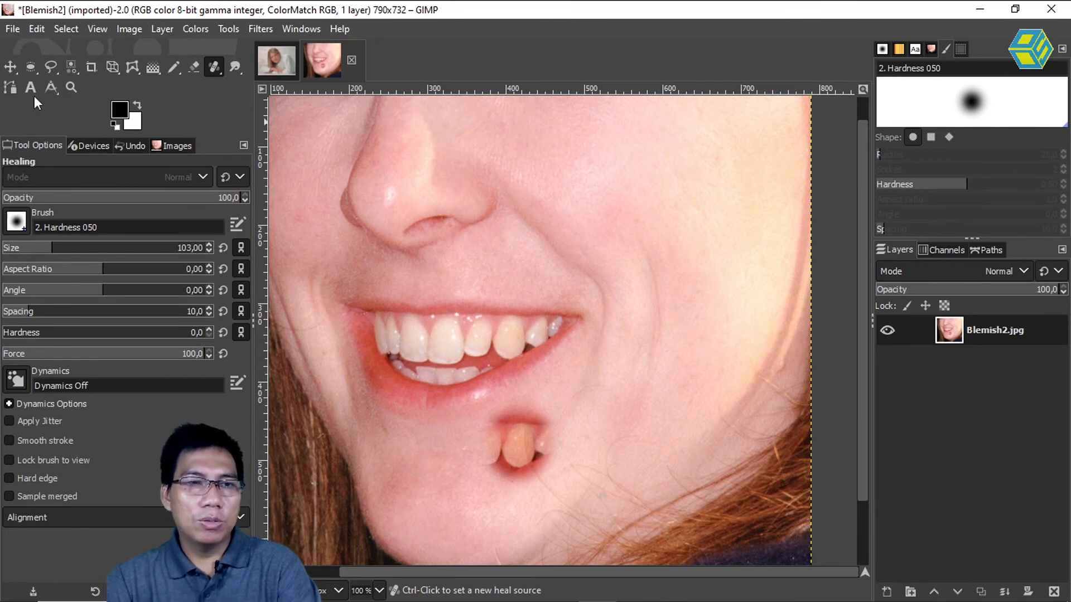
left_click(130, 145)
left_click_drag(245, 491, 250, 165)
left_click(138, 179)
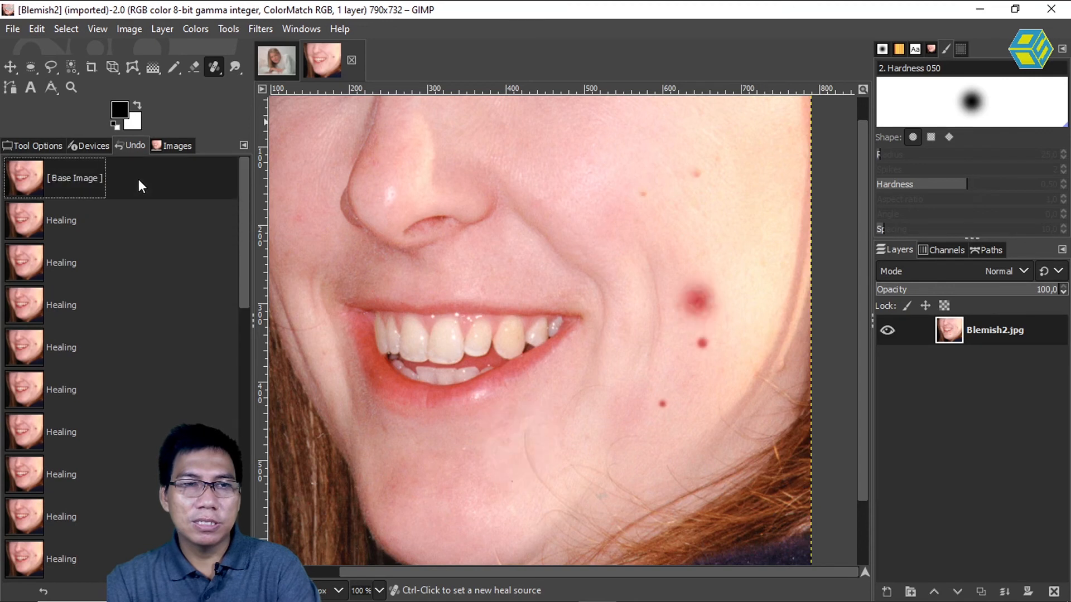
Step: Switch to the Perspective Clone tool, set it to Modify Perspective, and display the perspective frame over the whole portrait
left_click(214, 67)
left_click(270, 85)
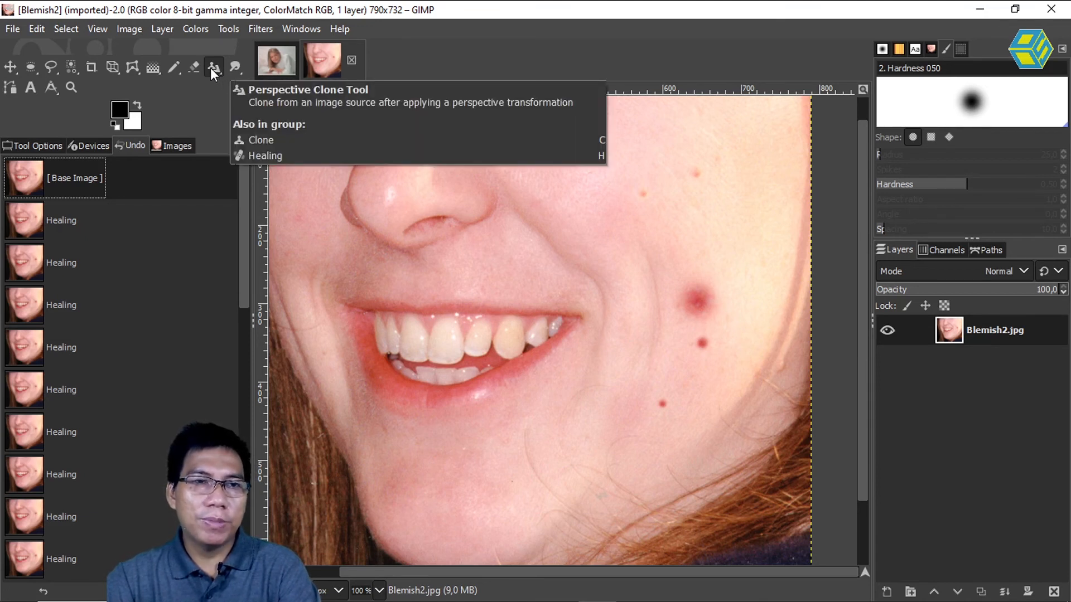
left_click(27, 143)
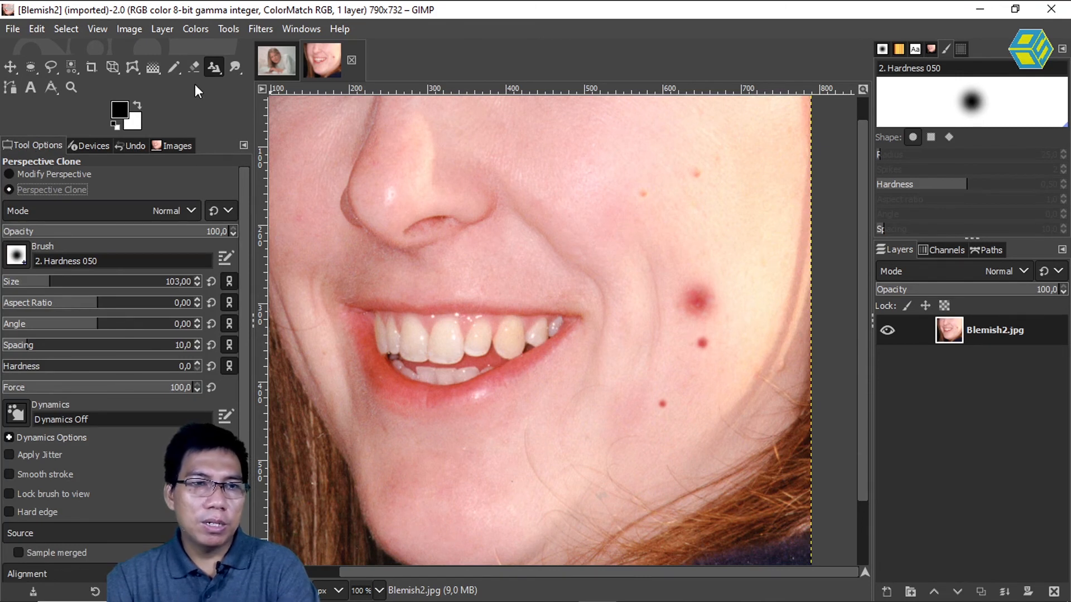
left_click(13, 173)
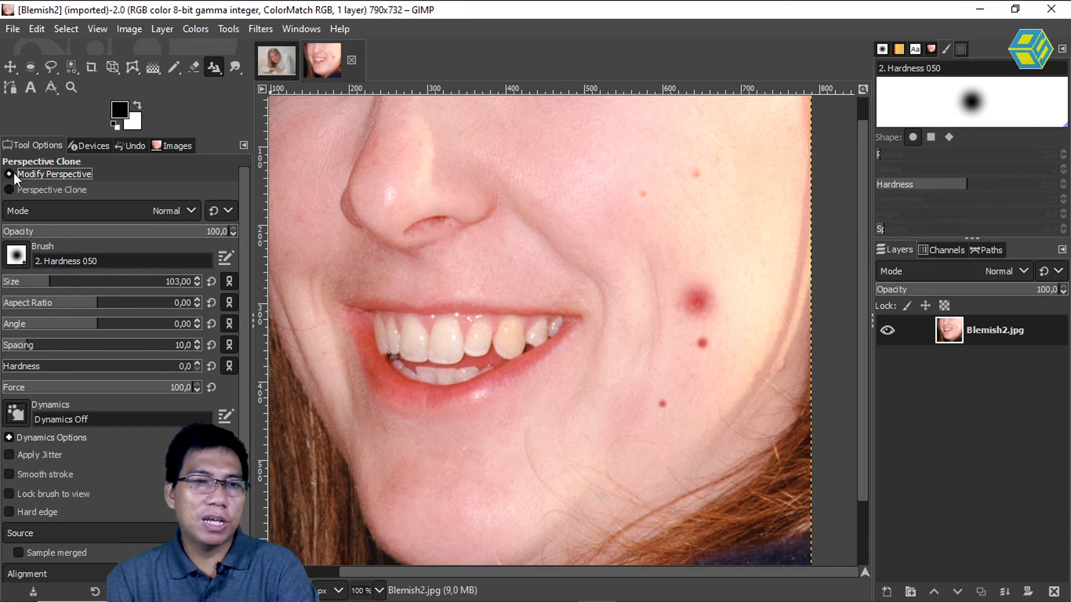
left_click(529, 299)
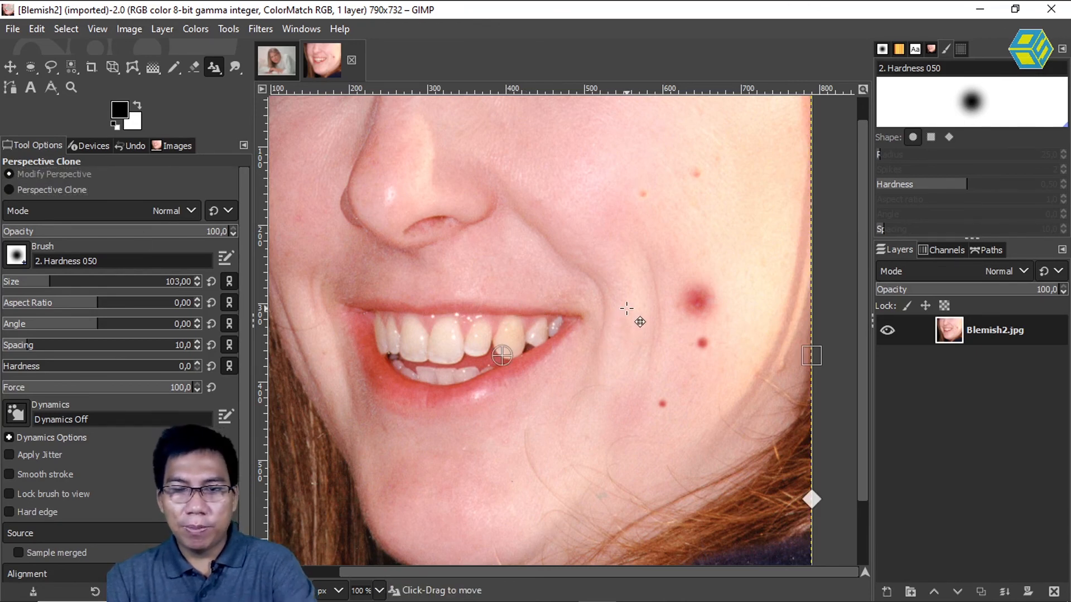
key("minus")
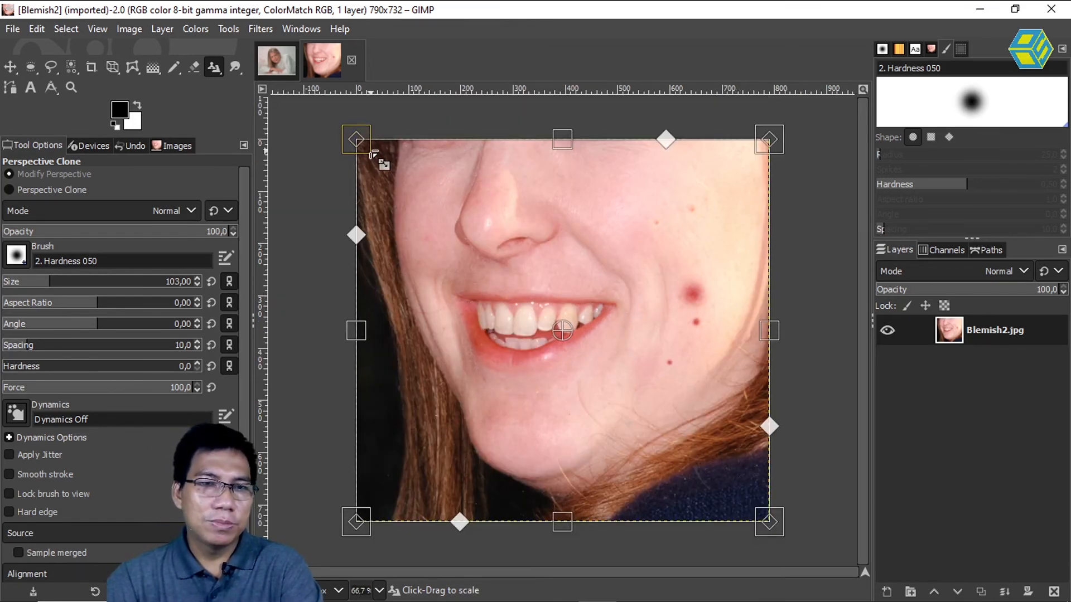
left_click(9, 68)
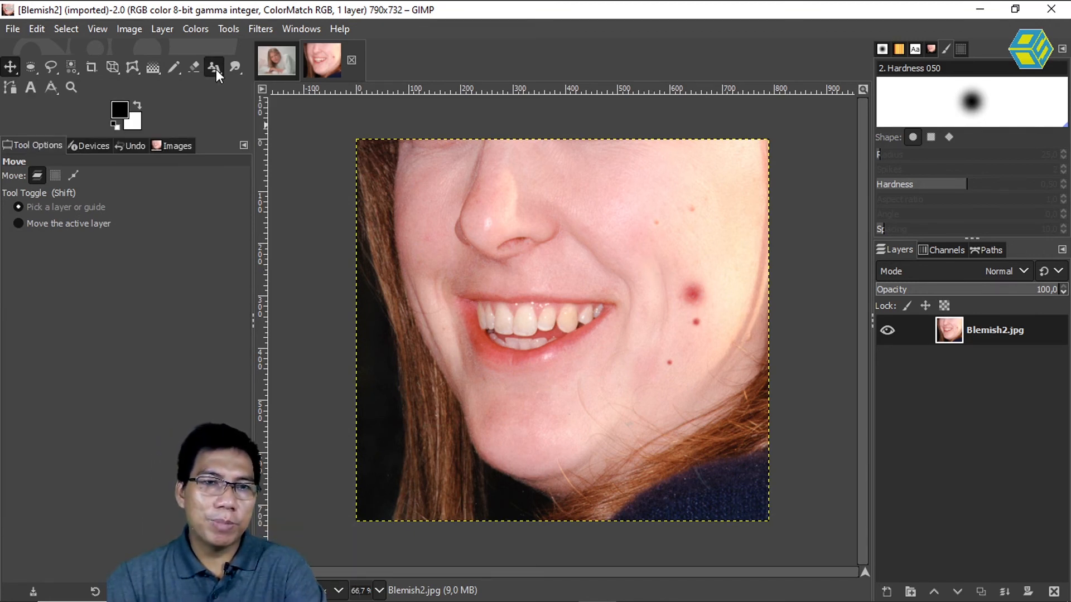
mouse_move(216, 69)
left_click(268, 89)
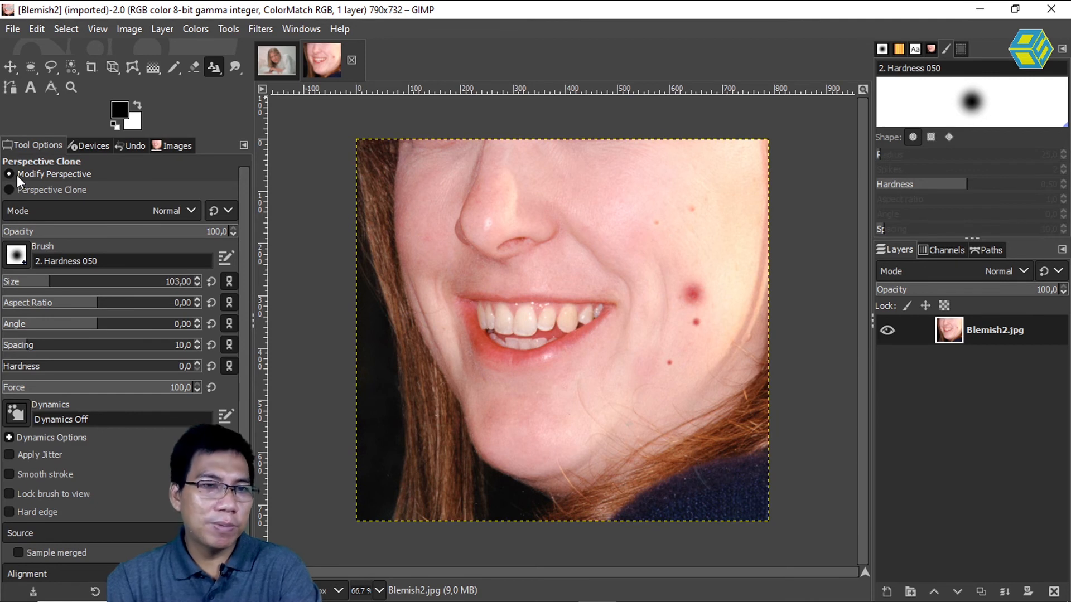
left_click(562, 279)
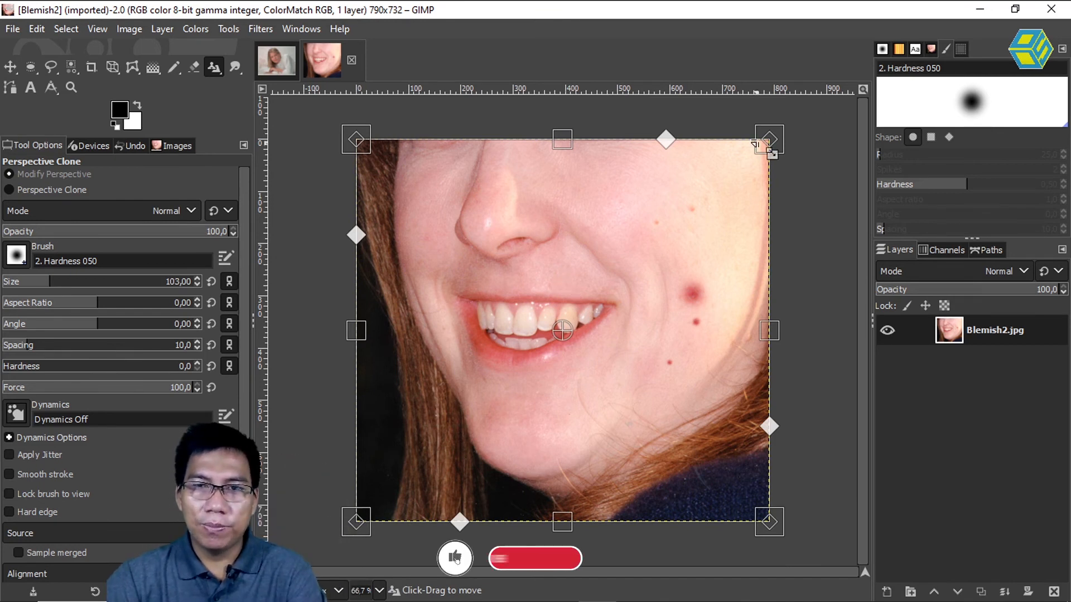
Step: Pull the four corners of the perspective frame inward so it surrounds the mouth and chin at a tilt
left_click_drag(754, 145, 556, 249)
left_click_drag(378, 156, 451, 285)
left_click_drag(734, 497, 577, 388)
left_click_drag(368, 514, 502, 463)
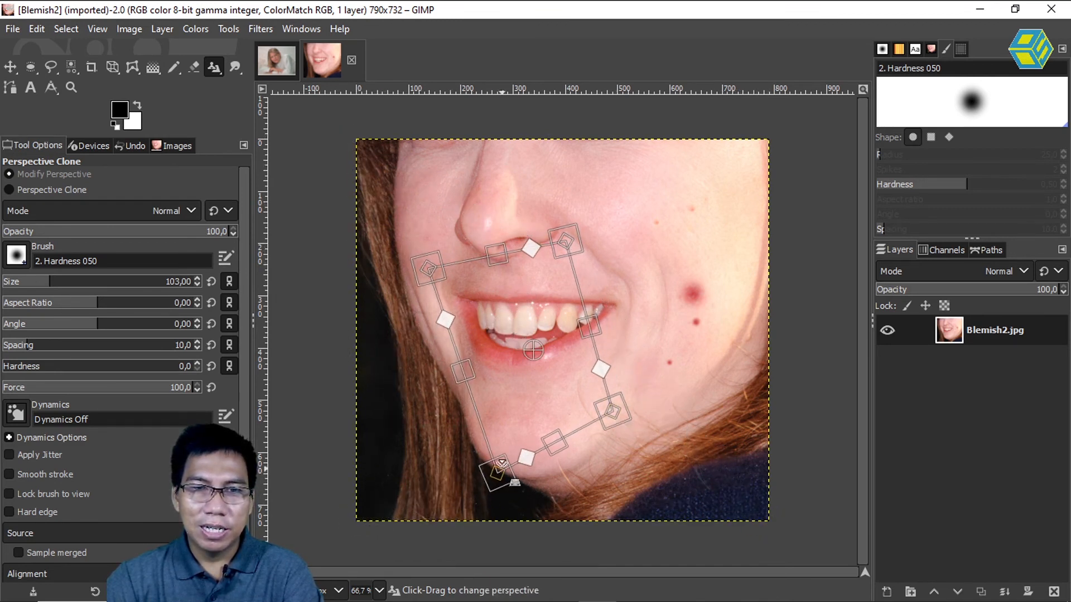
Step: Fine-tune the perspective frame's corners into a tilted quadrilateral covering the chin from the lower lip to the jawline
left_click_drag(444, 277, 490, 382)
left_click_drag(595, 353, 574, 342)
left_click_drag(610, 414, 605, 441)
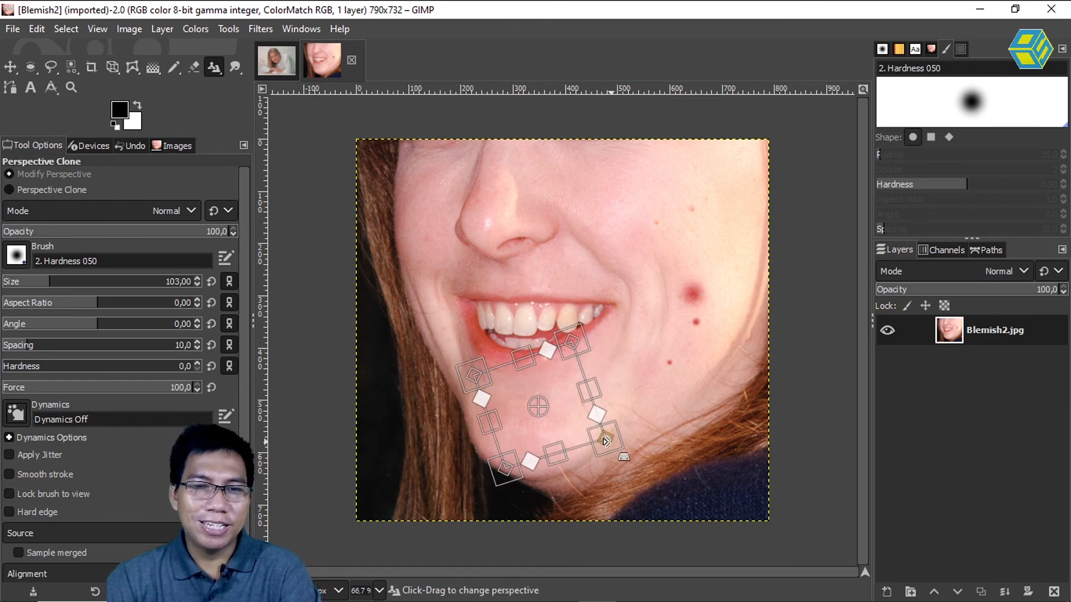
left_click_drag(496, 462, 489, 468)
left_click_drag(601, 438, 600, 459)
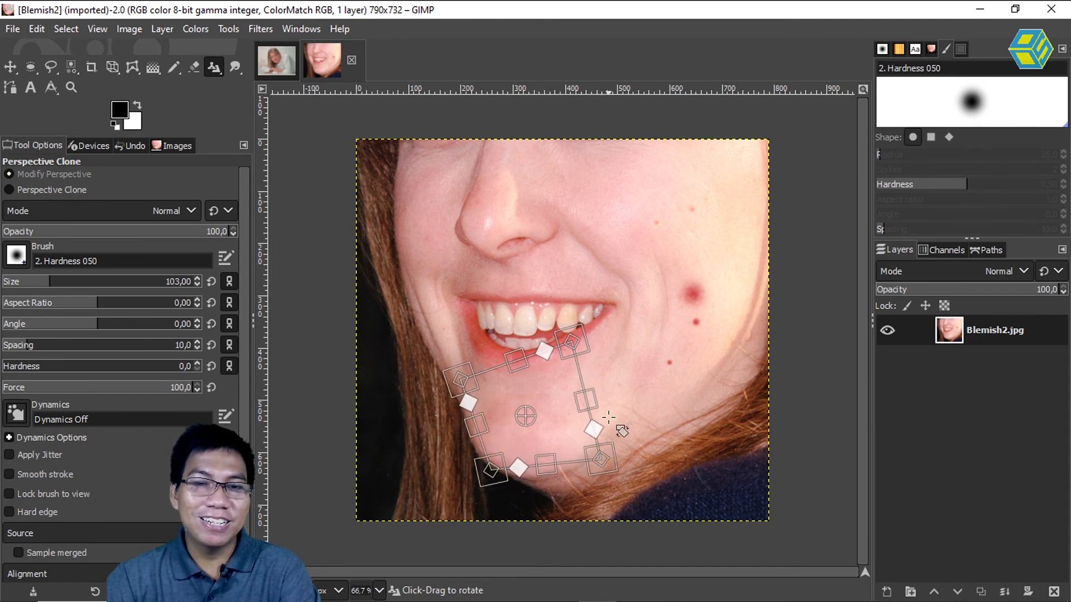
left_click_drag(572, 341, 596, 330)
mouse_move(601, 459)
left_mouse_down()
mouse_move(629, 450)
mouse_move(603, 450)
left_mouse_up()
left_click_drag(603, 338, 625, 325)
left_click_drag(463, 377, 463, 367)
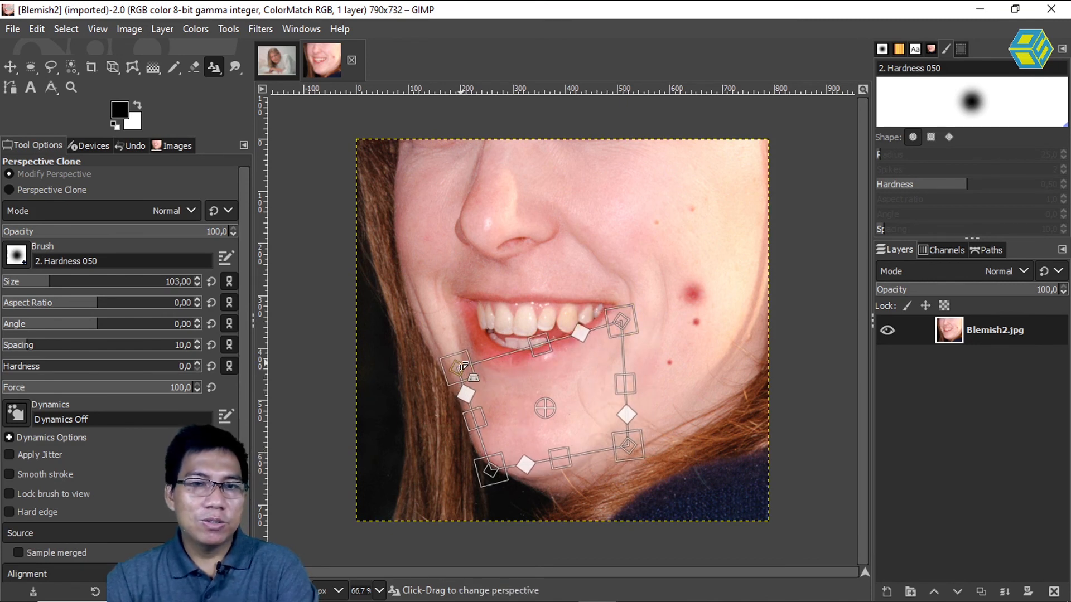
Step: Set the tool to Perspective Clone, sample the large cheek blemish, and paint the perspective copy across the chin and lower face
left_click(13, 190)
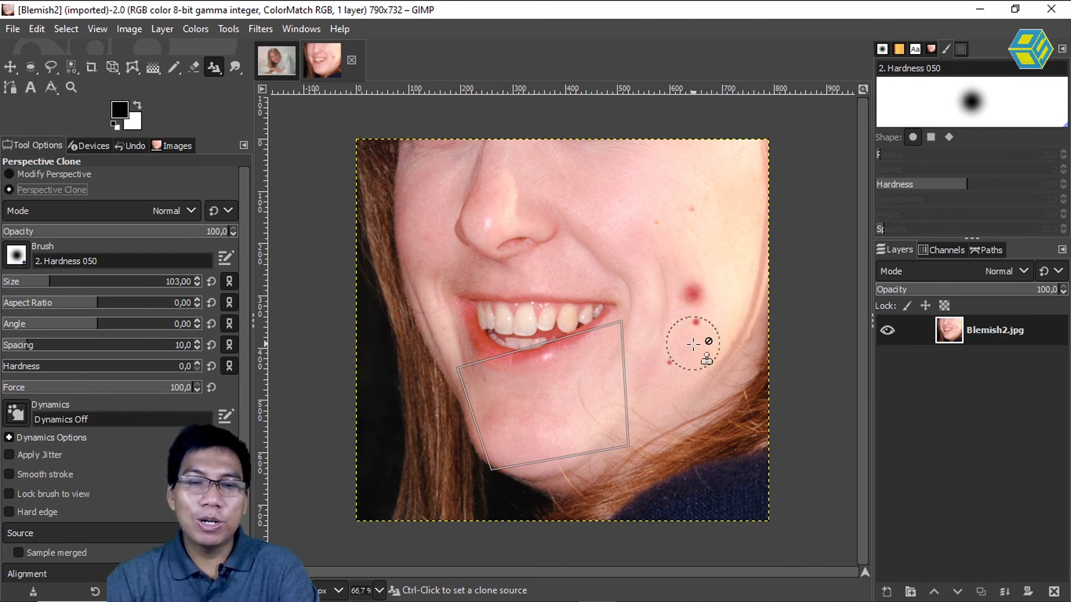
left_click(694, 296, "ctrl")
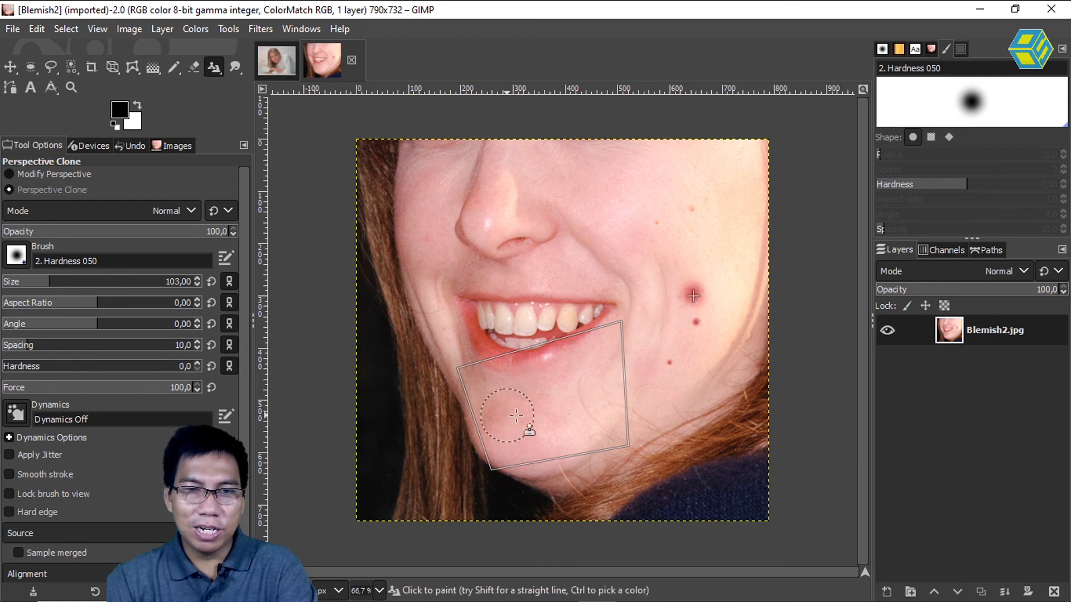
left_click(538, 400)
mouse_move(543, 401)
left_mouse_down()
mouse_move(513, 422)
mouse_move(544, 437)
mouse_move(561, 393)
mouse_move(575, 401)
mouse_move(546, 375)
mouse_move(495, 397)
mouse_move(600, 353)
mouse_move(587, 400)
mouse_move(559, 420)
mouse_move(502, 378)
mouse_move(487, 430)
mouse_move(552, 435)
left_mouse_up()
mouse_move(599, 355)
left_mouse_down()
mouse_move(455, 385)
mouse_move(503, 435)
mouse_move(588, 393)
mouse_move(499, 412)
mouse_move(557, 454)
mouse_move(617, 355)
mouse_move(609, 330)
mouse_move(607, 459)
mouse_move(529, 478)
mouse_move(557, 494)
mouse_move(616, 408)
mouse_move(591, 335)
mouse_move(603, 325)
mouse_move(610, 334)
mouse_move(469, 366)
mouse_move(470, 431)
mouse_move(491, 442)
mouse_move(595, 361)
mouse_move(611, 440)
mouse_move(537, 480)
mouse_move(519, 464)
mouse_move(411, 463)
mouse_move(508, 512)
mouse_move(504, 421)
mouse_move(487, 491)
mouse_move(587, 467)
mouse_move(599, 475)
mouse_move(590, 373)
mouse_move(515, 303)
mouse_move(527, 291)
mouse_move(551, 295)
mouse_move(468, 353)
mouse_move(504, 375)
mouse_move(425, 377)
mouse_move(527, 286)
mouse_move(558, 330)
mouse_move(556, 254)
mouse_move(623, 473)
mouse_move(536, 257)
mouse_move(414, 327)
mouse_move(542, 310)
mouse_move(371, 371)
mouse_move(544, 413)
mouse_move(586, 479)
mouse_move(622, 506)
mouse_move(508, 509)
left_mouse_up()
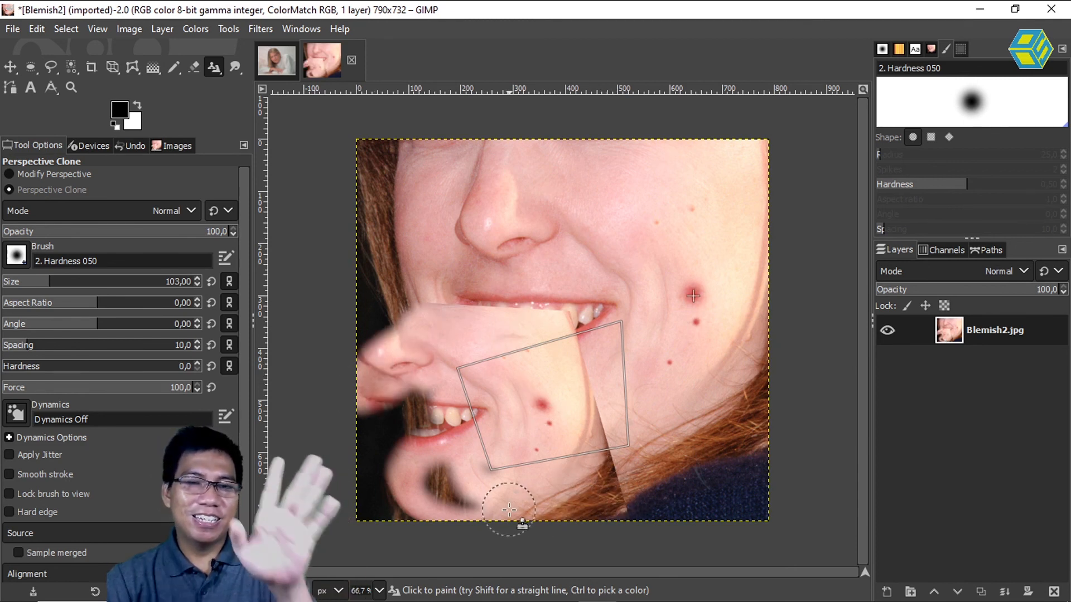